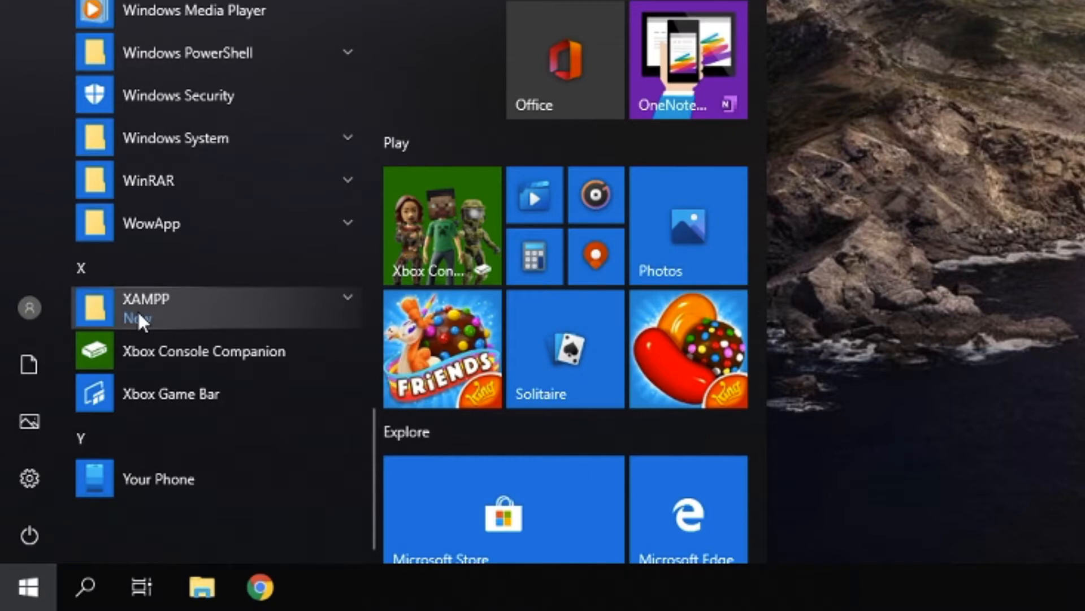
- Pin the XAMPP Control Panel to the Windows taskbar and return to the desktop
{"action": "left_click", "coordinate": [137, 310]}
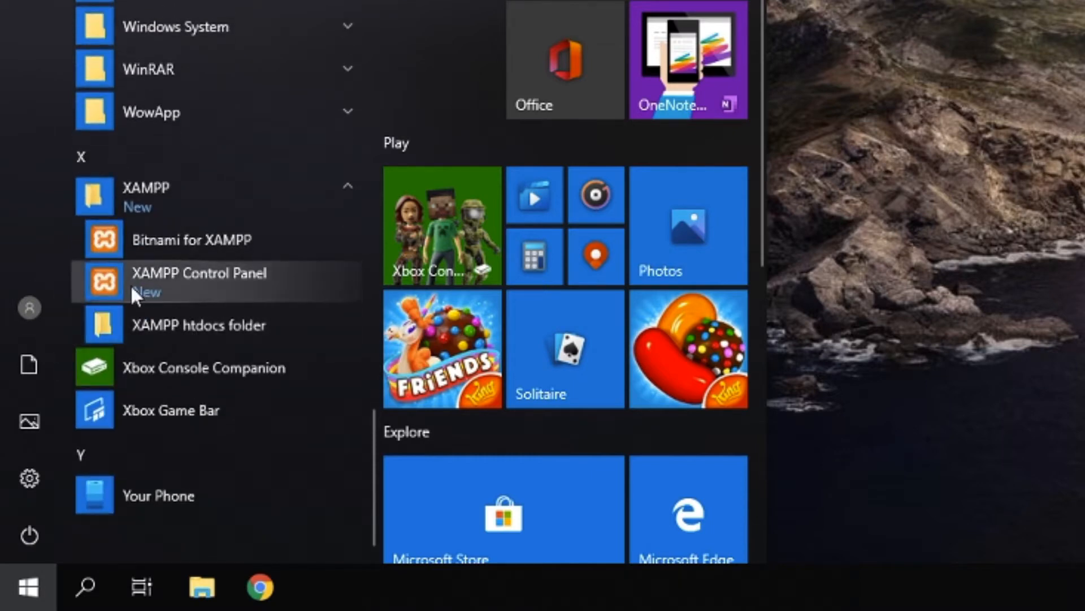
{"action": "right_click", "coordinate": [190, 283]}
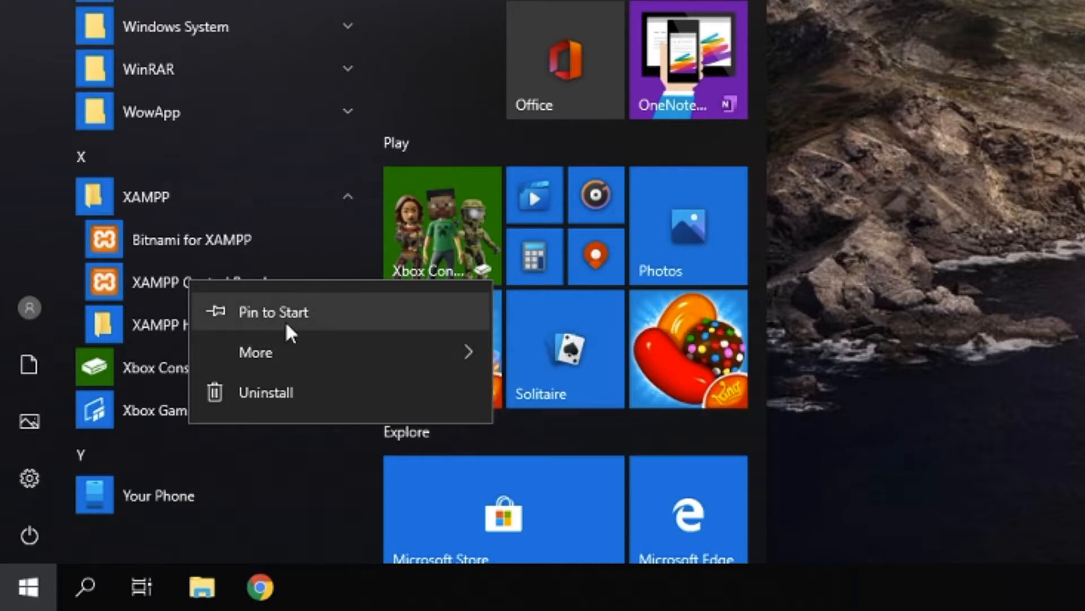
{"action": "mouse_move", "coordinate": [286, 344]}
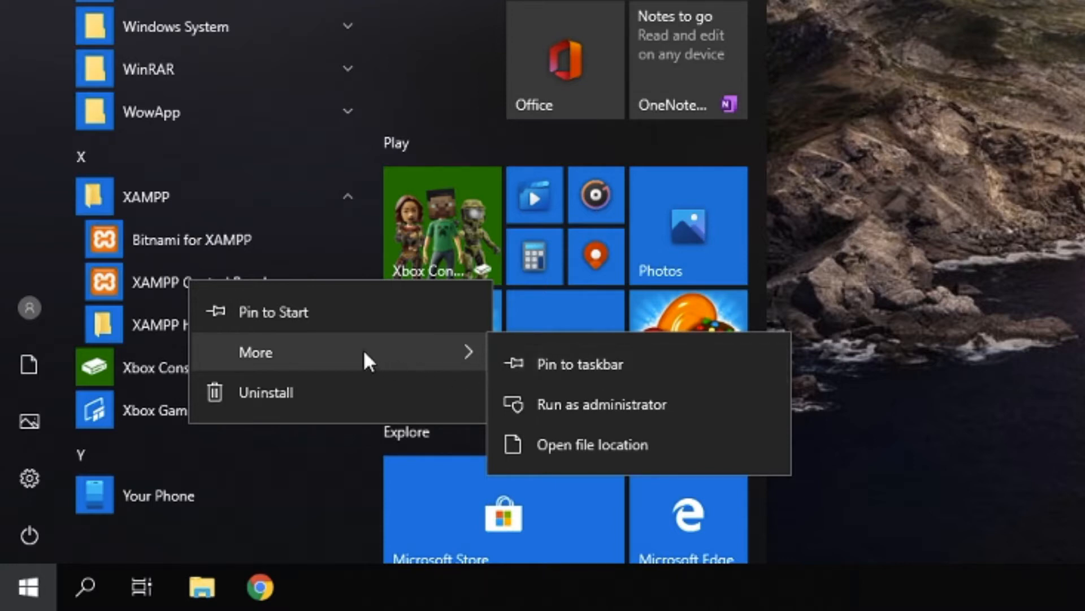
{"action": "mouse_move", "coordinate": [474, 354]}
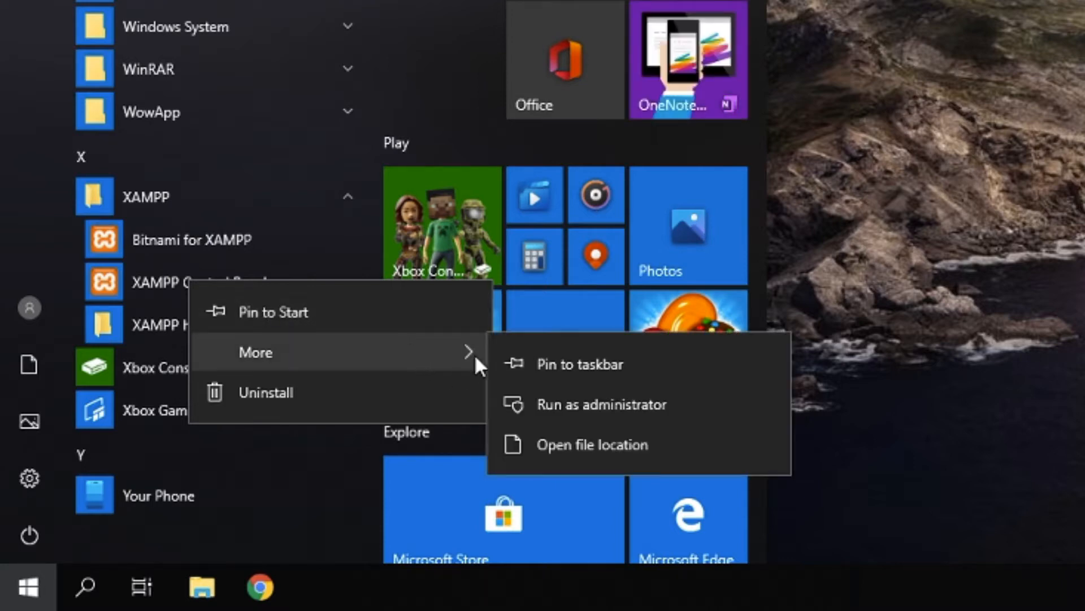
{"action": "left_click", "coordinate": [569, 364]}
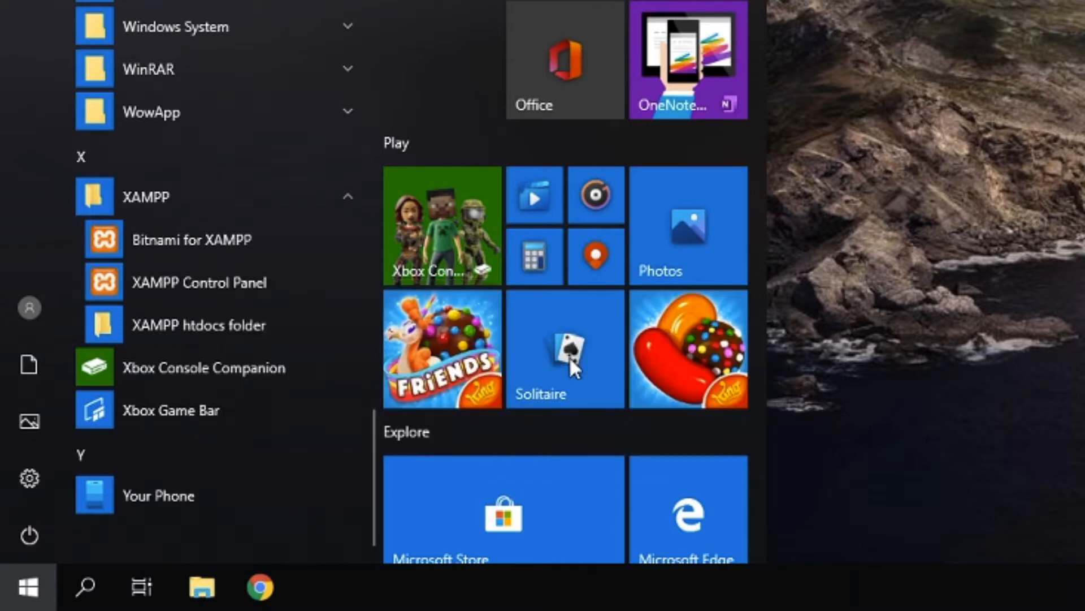
{"action": "left_click", "coordinate": [985, 157]}
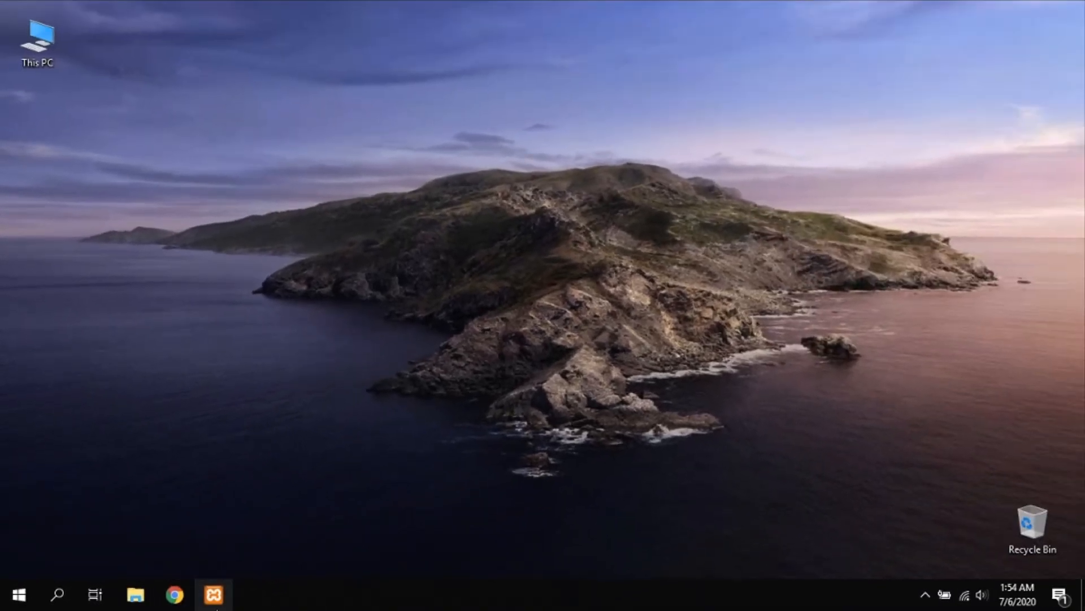
- Launch the XAMPP Control Panel and start the Apache and MySQL modules
{"action": "left_click", "coordinate": [215, 594]}
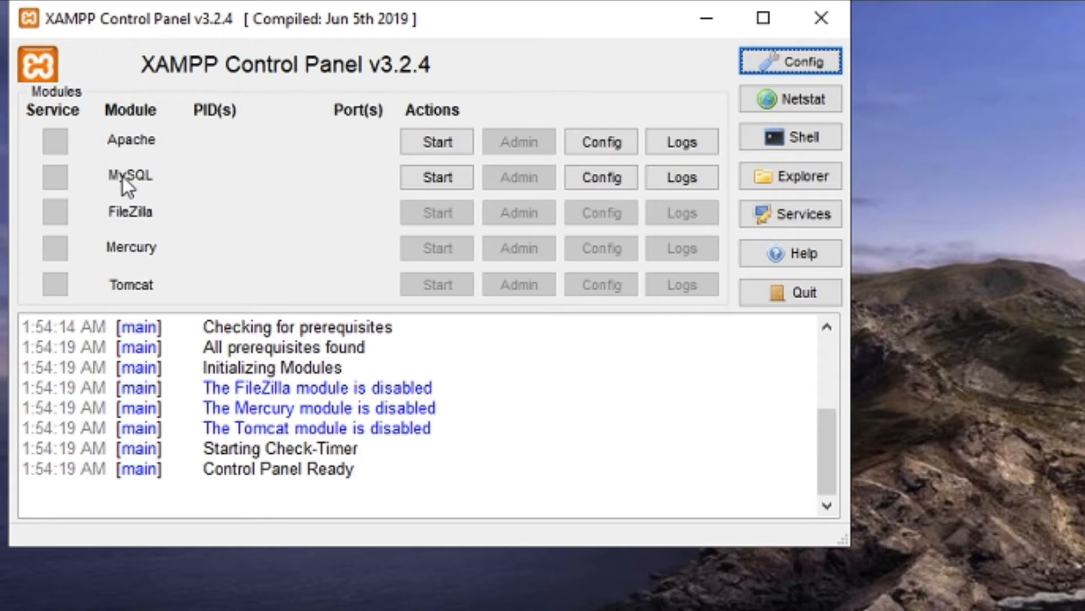
{"action": "left_click", "coordinate": [433, 144]}
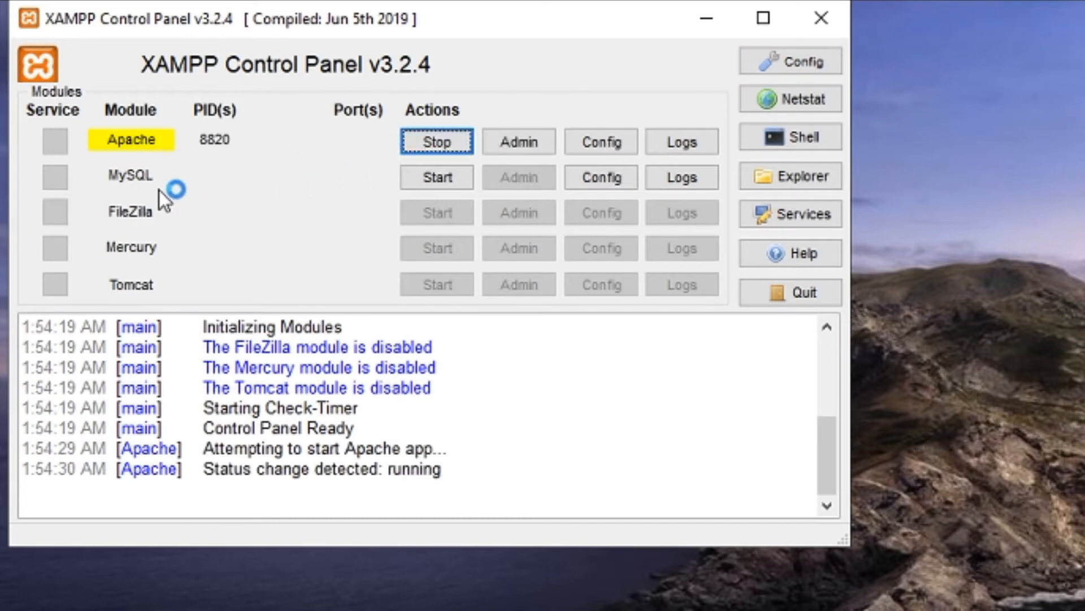
{"action": "left_click", "coordinate": [448, 188]}
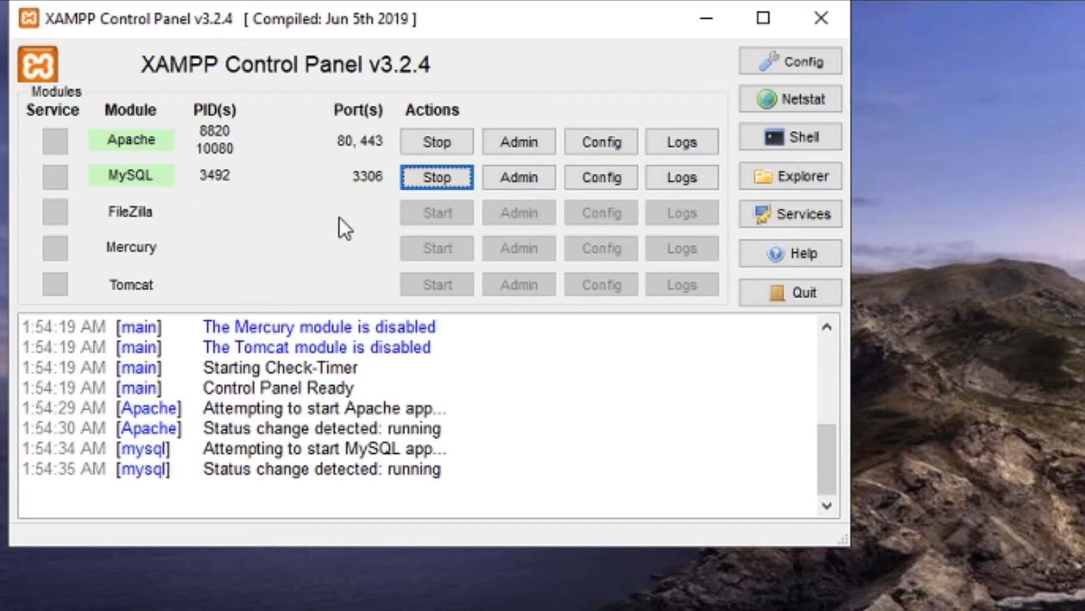
- View phpMyAdmin through the MySQL module's admin link, and close the browser window
{"action": "left_click", "coordinate": [520, 188]}
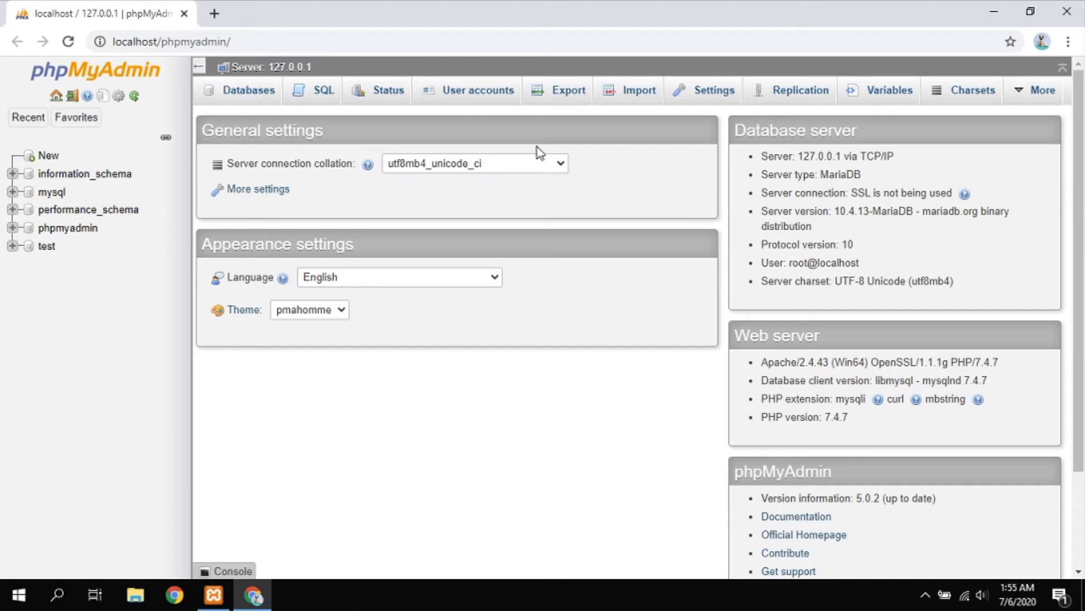
{"action": "left_click", "coordinate": [1066, 22]}
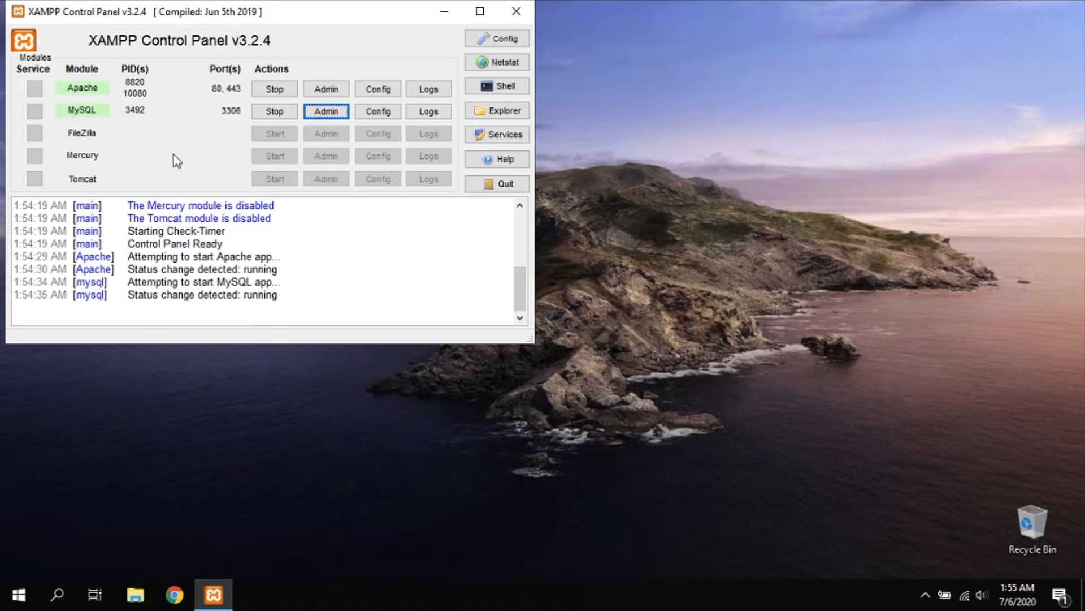
- Switch to Chrome, load localhost/phpmyadmin to view the phpMyAdmin home page, and close the browser
{"action": "left_click", "coordinate": [179, 600]}
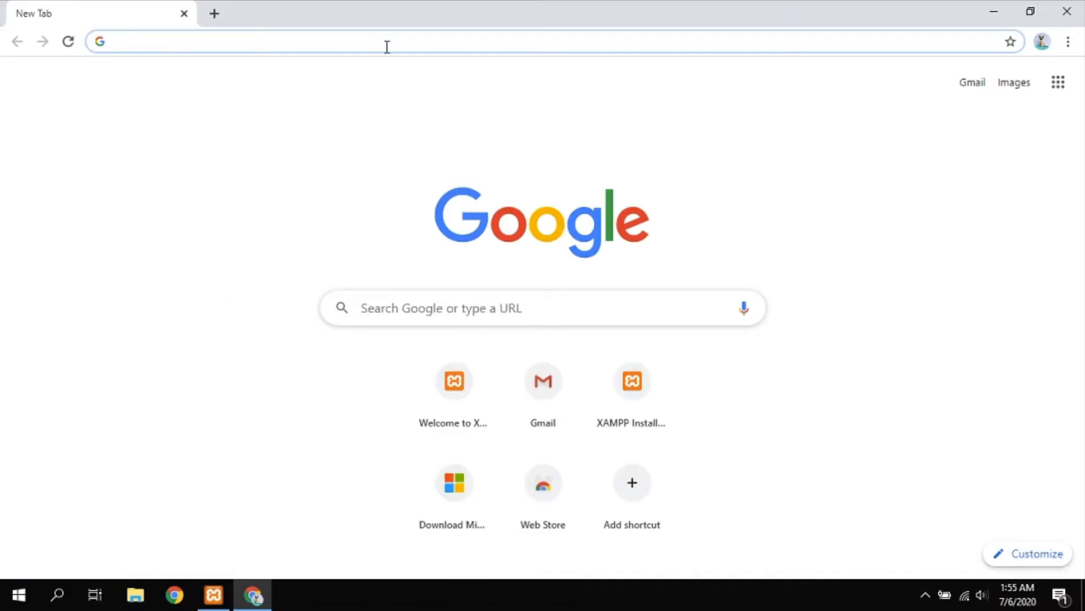
{"action": "left_click", "coordinate": [398, 44]}
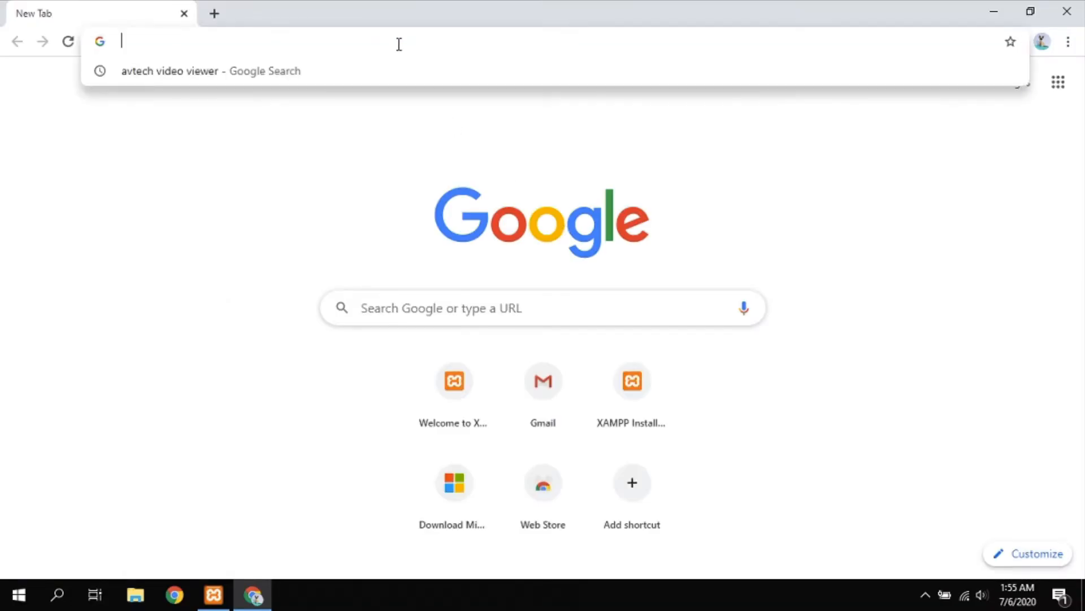
{"action": "type", "text": "l"}
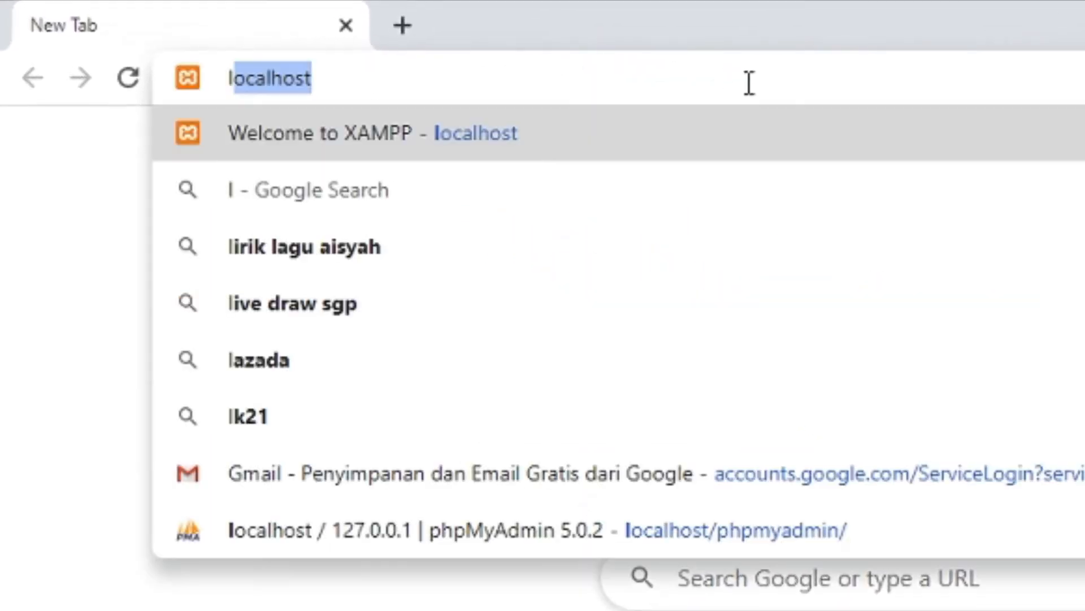
{"action": "type", "text": "ocalost"}
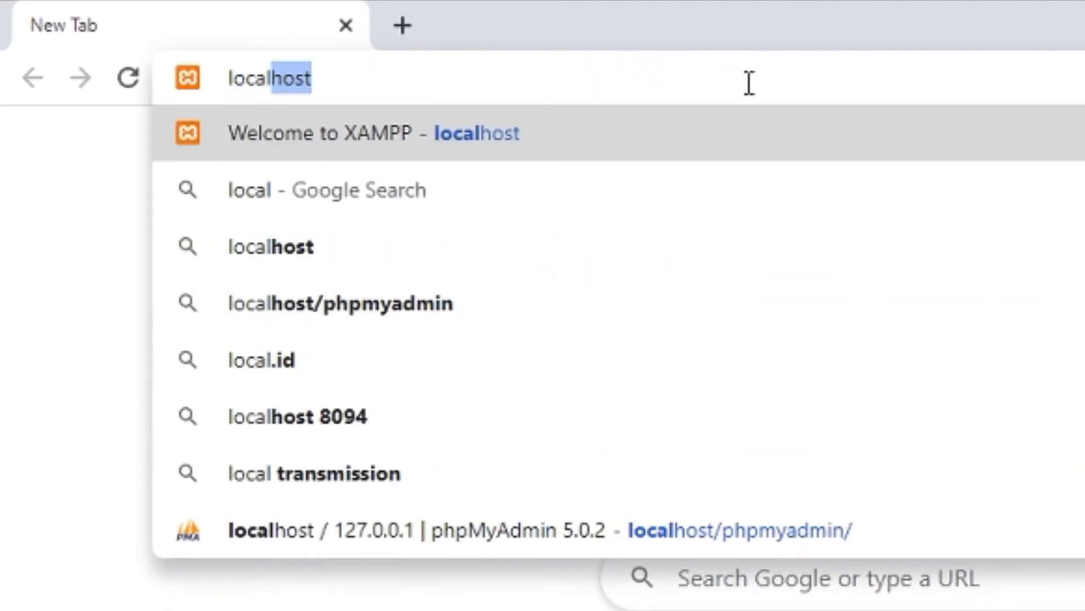
{"action": "key", "text": "BackSpace"}
{"action": "key", "text": "BackSpace"}
{"action": "key", "text": "BackSpace"}
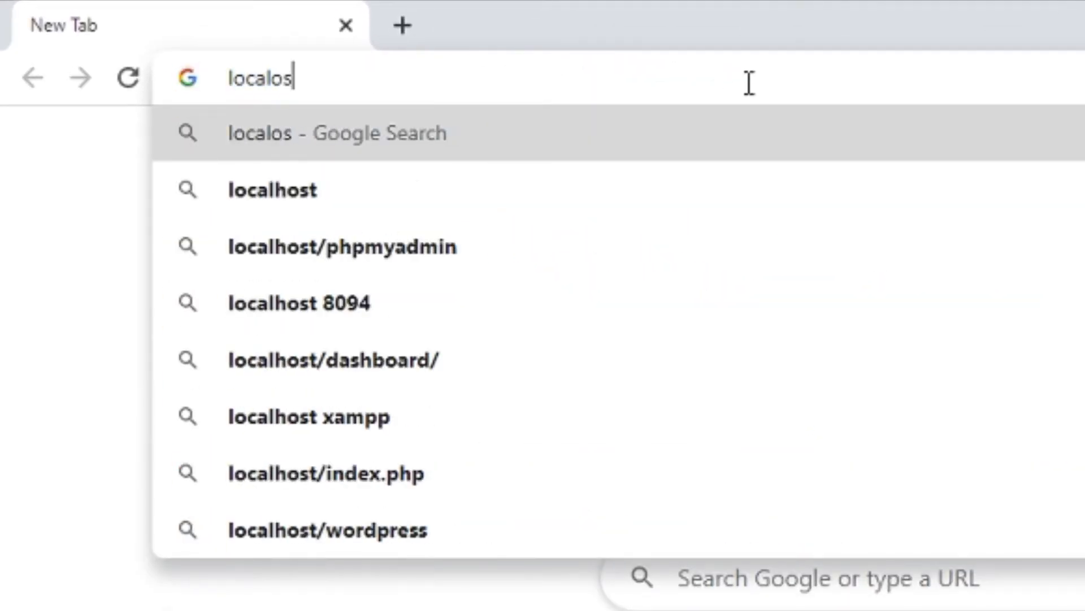
{"action": "type", "text": "host/"}
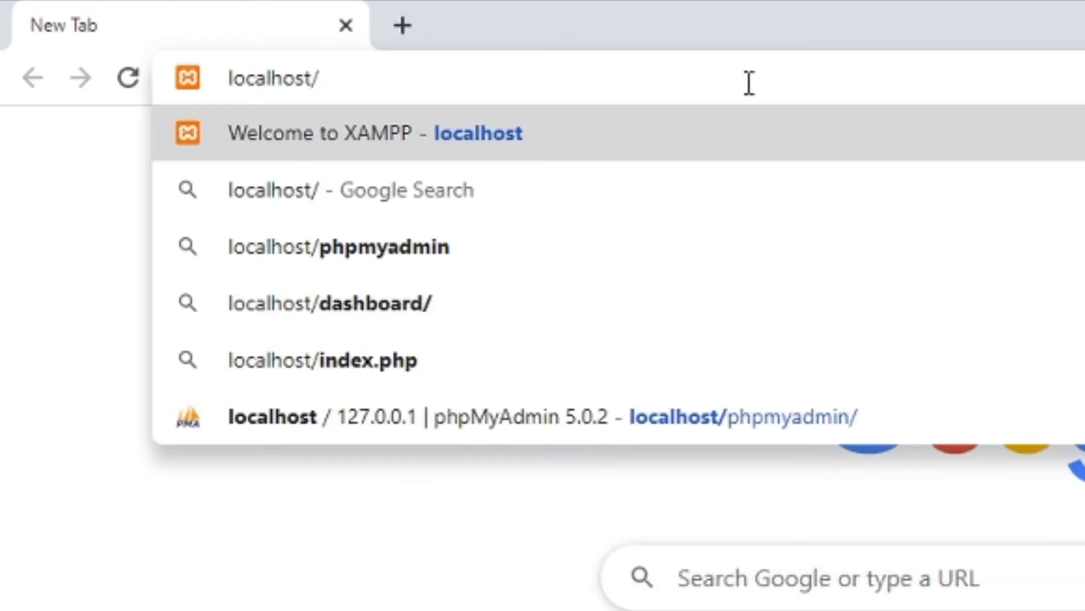
{"action": "type", "text": "phpmyadmin"}
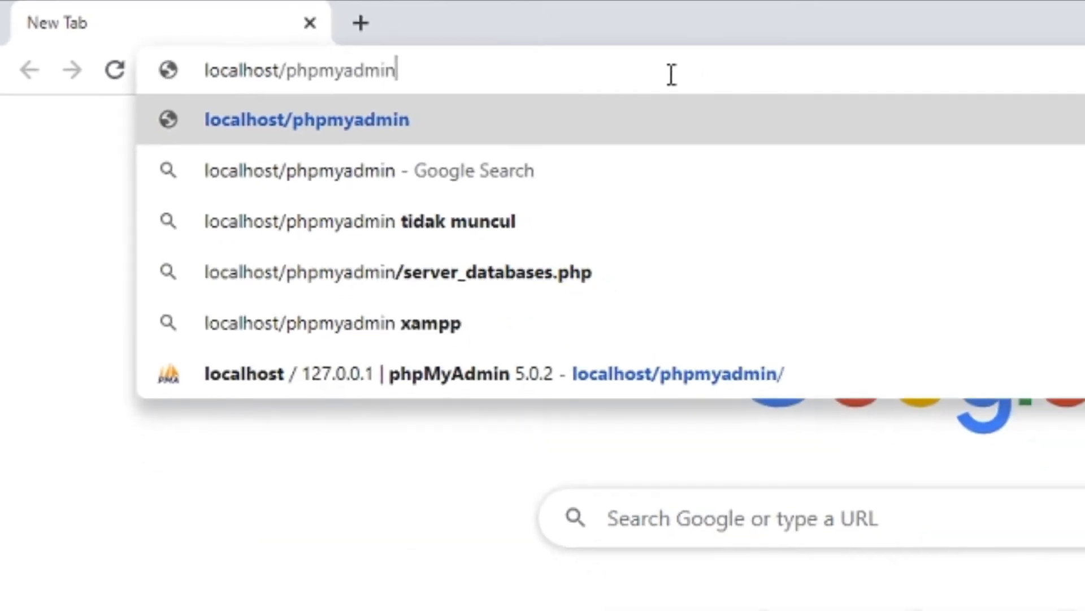
{"action": "key", "text": "Return"}
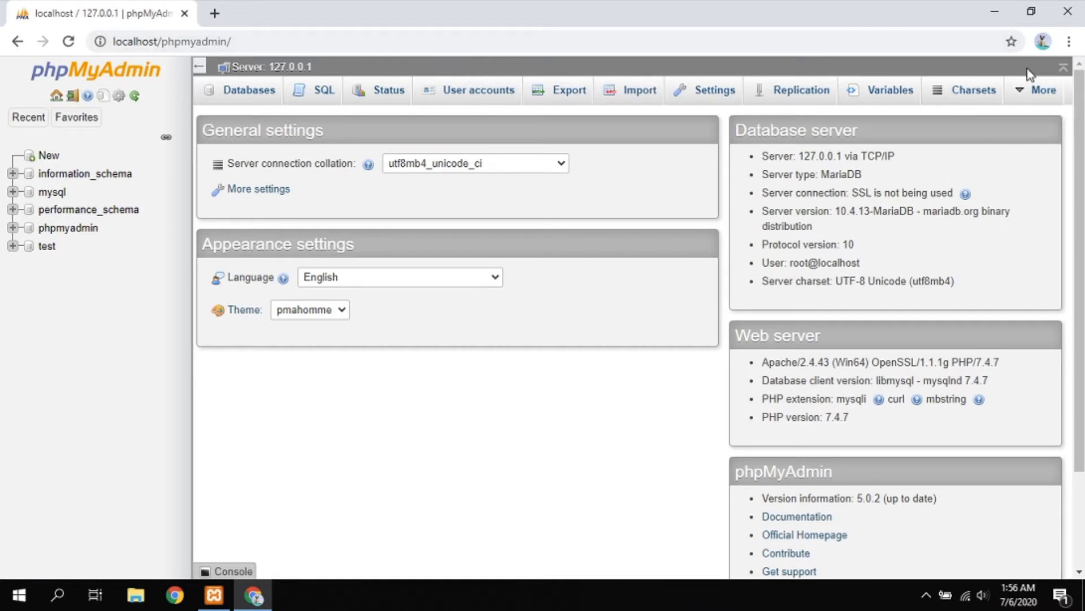
{"action": "left_click", "coordinate": [1068, 13]}
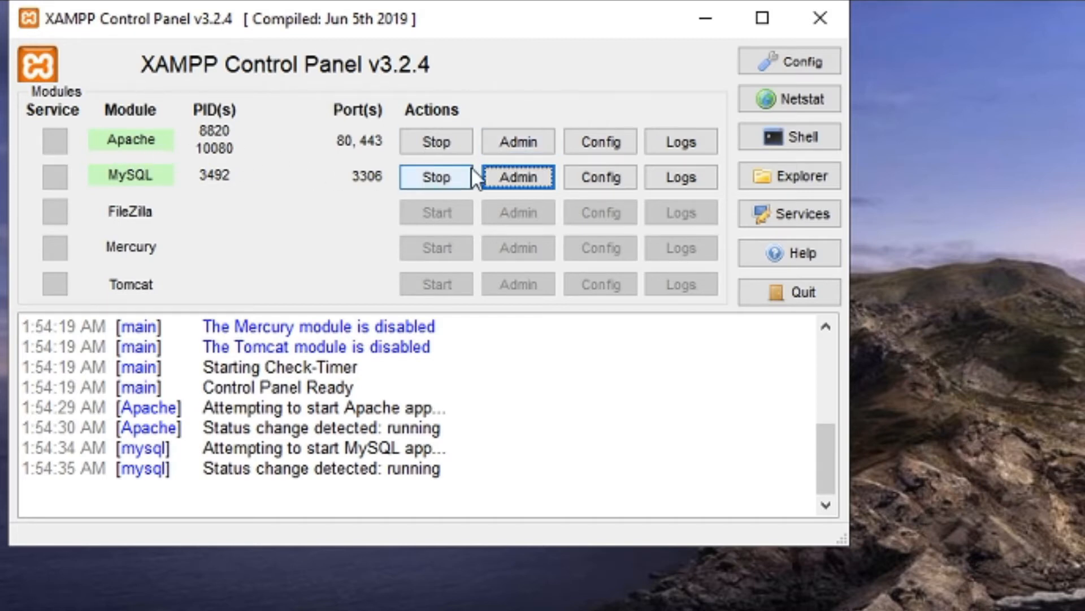
- Open phpMyAdmin through Apache's XAMPP dashboard, and view its databases list and home page
{"action": "left_click", "coordinate": [538, 143]}
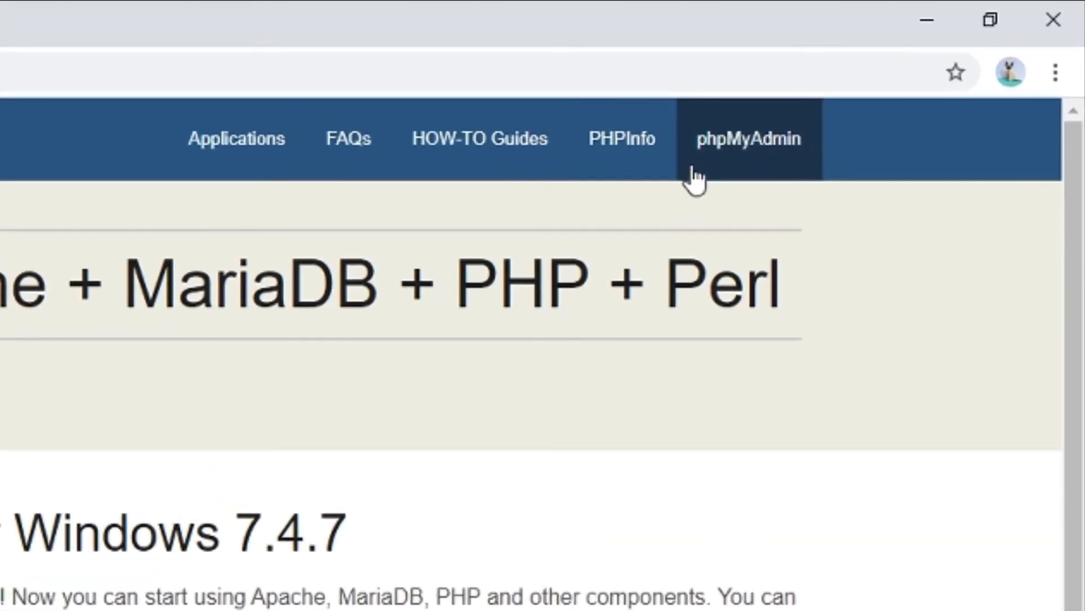
{"action": "left_click", "coordinate": [726, 156]}
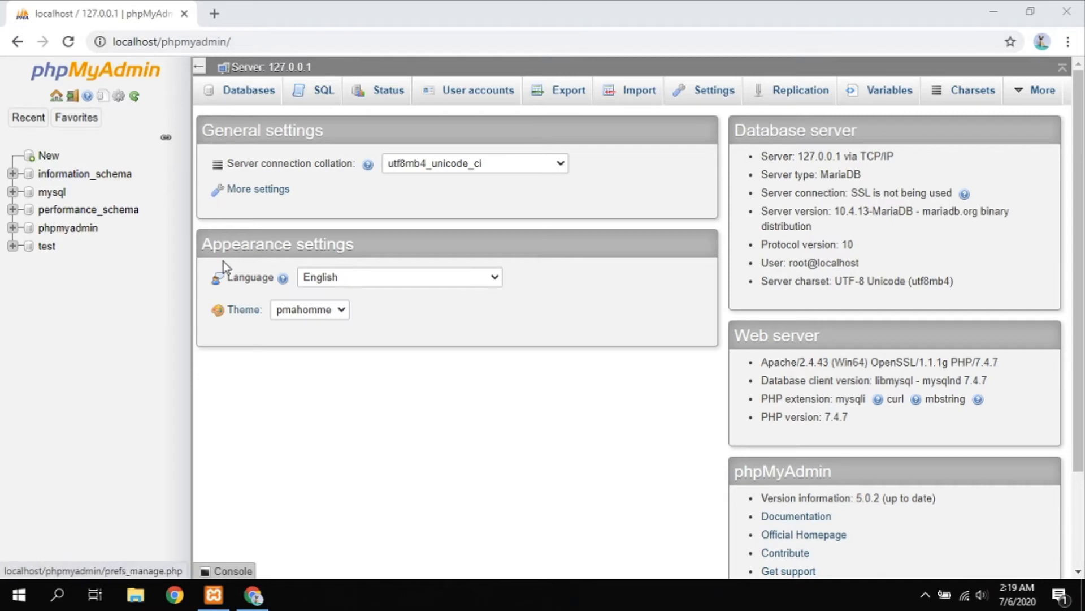
{"action": "left_click", "coordinate": [235, 93]}
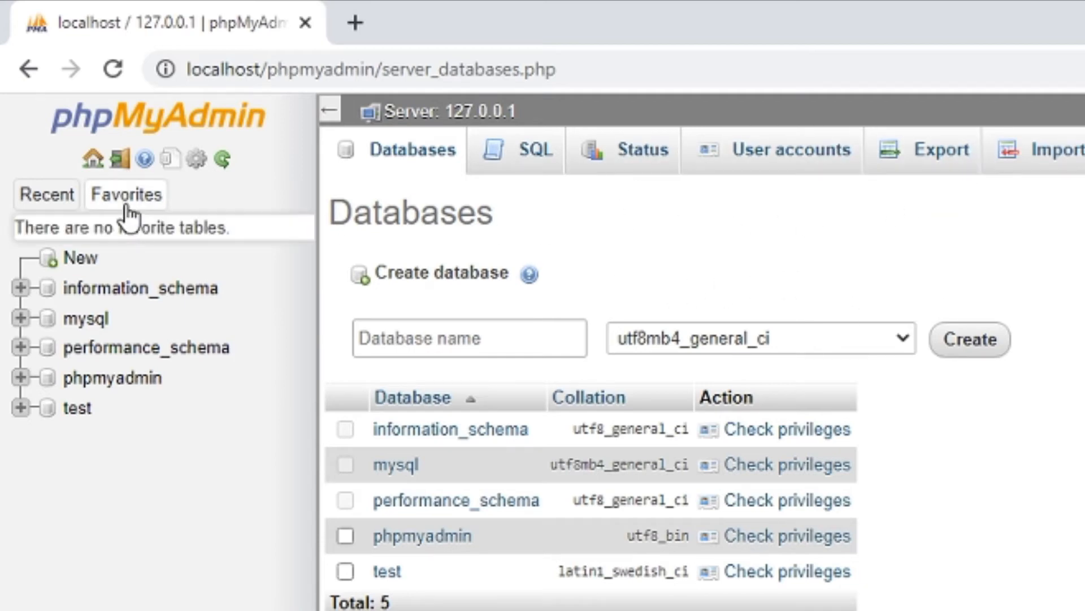
{"action": "left_click", "coordinate": [94, 162]}
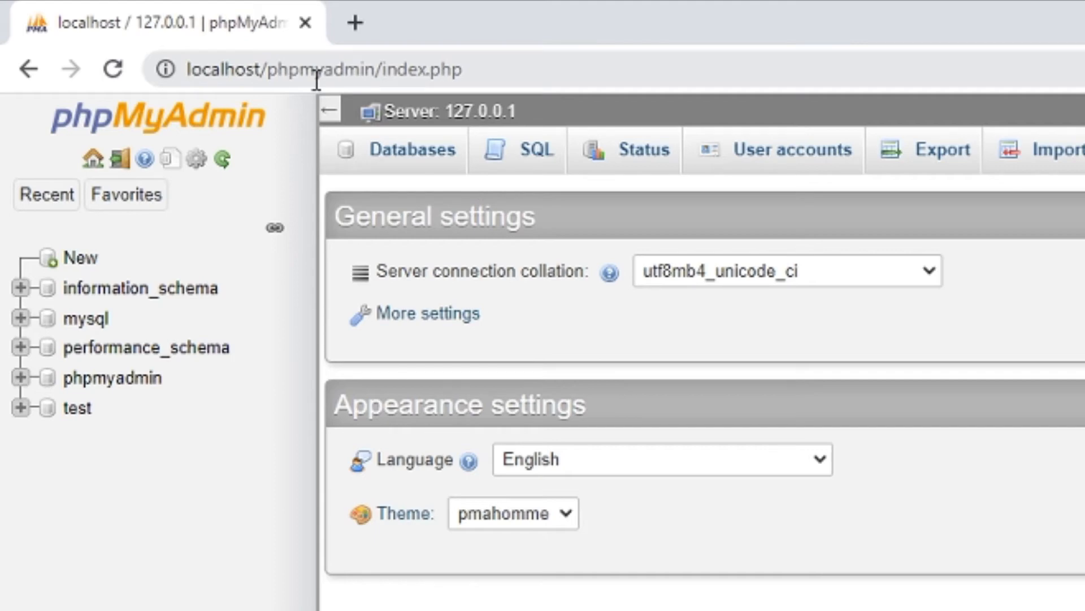
- Create a new database named contoh_dbase and open its structure page
{"action": "left_click", "coordinate": [418, 149]}
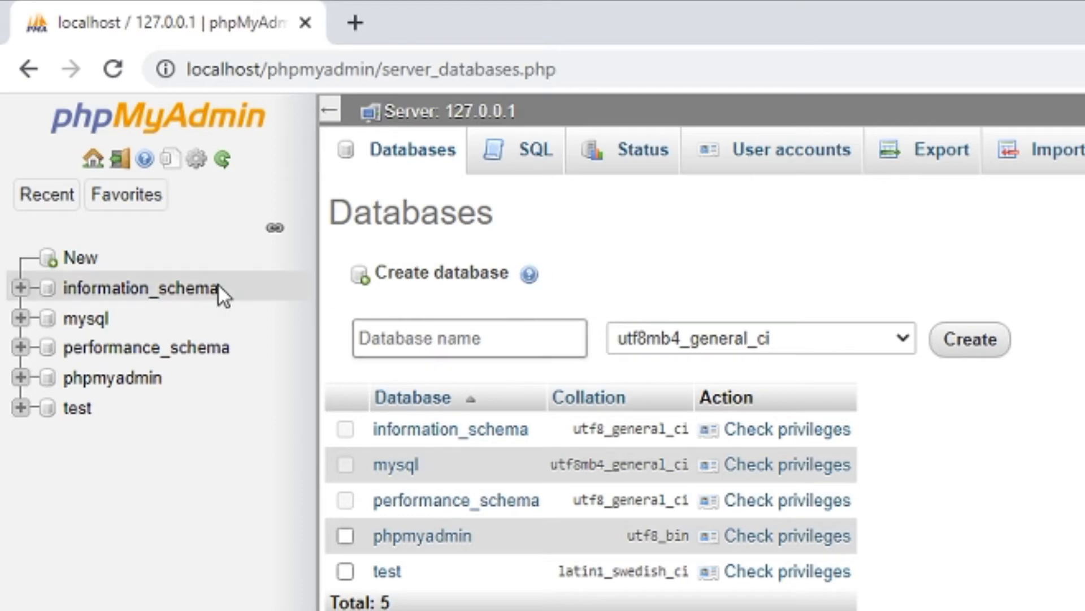
{"action": "left_click", "coordinate": [492, 342]}
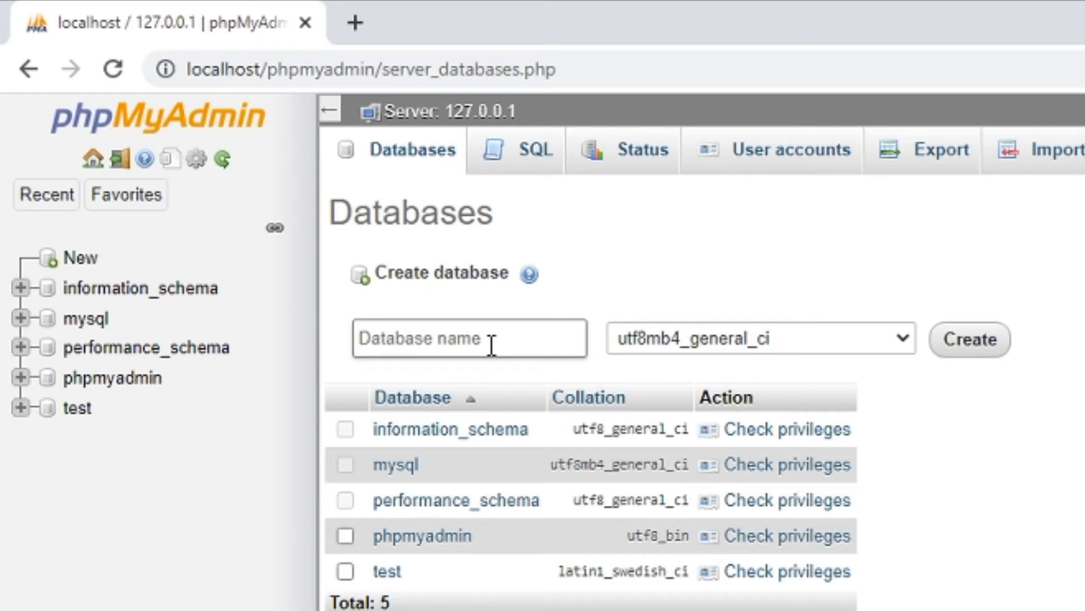
{"action": "type", "text": "cont"}
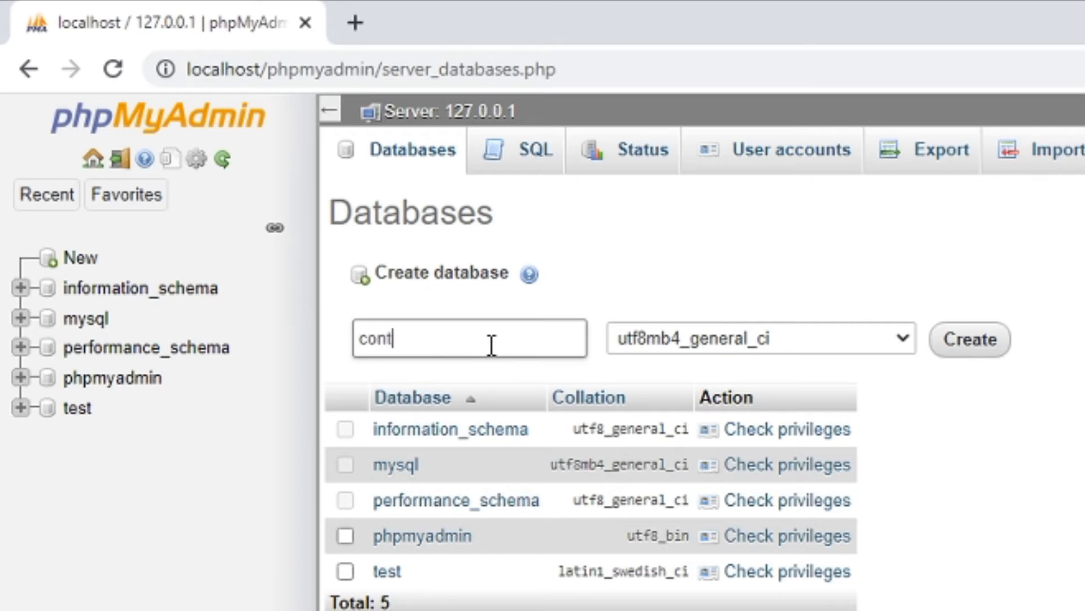
{"action": "type", "text": "oh_dbase"}
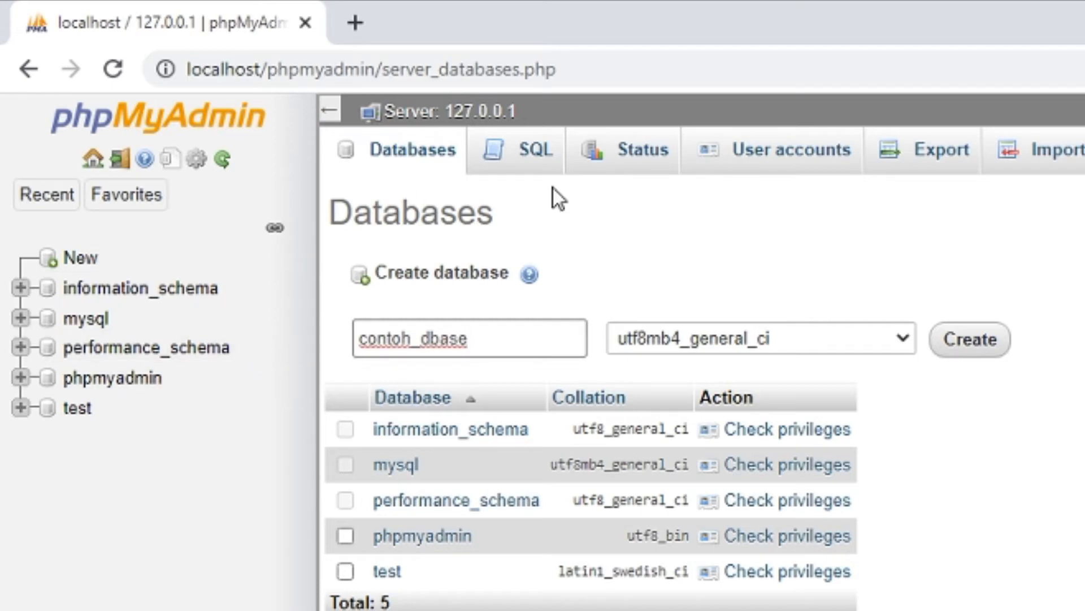
{"action": "left_click", "coordinate": [973, 353]}
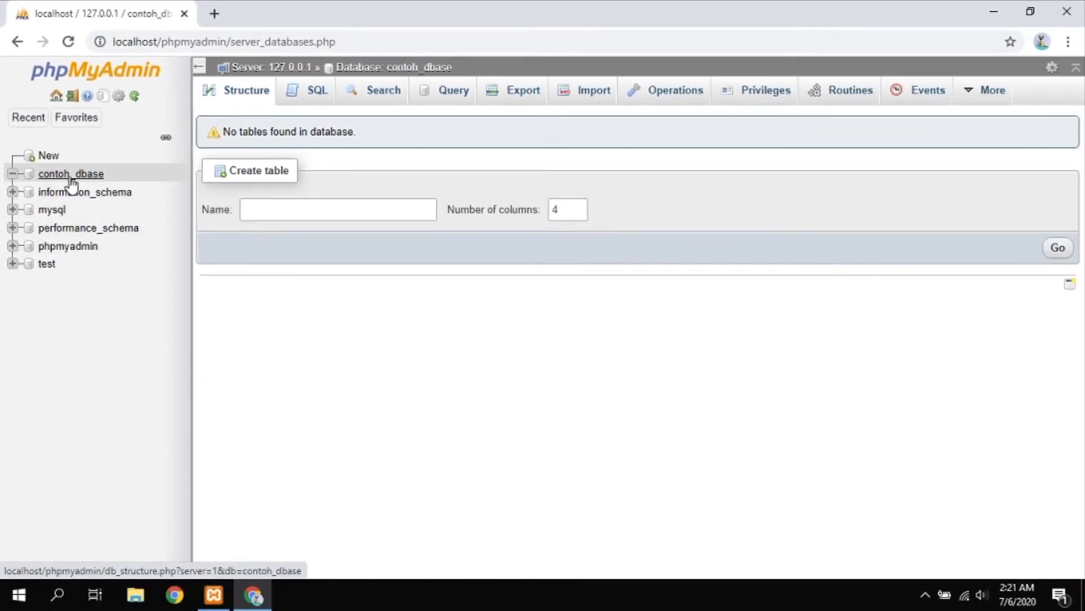
{"action": "left_click", "coordinate": [71, 180]}
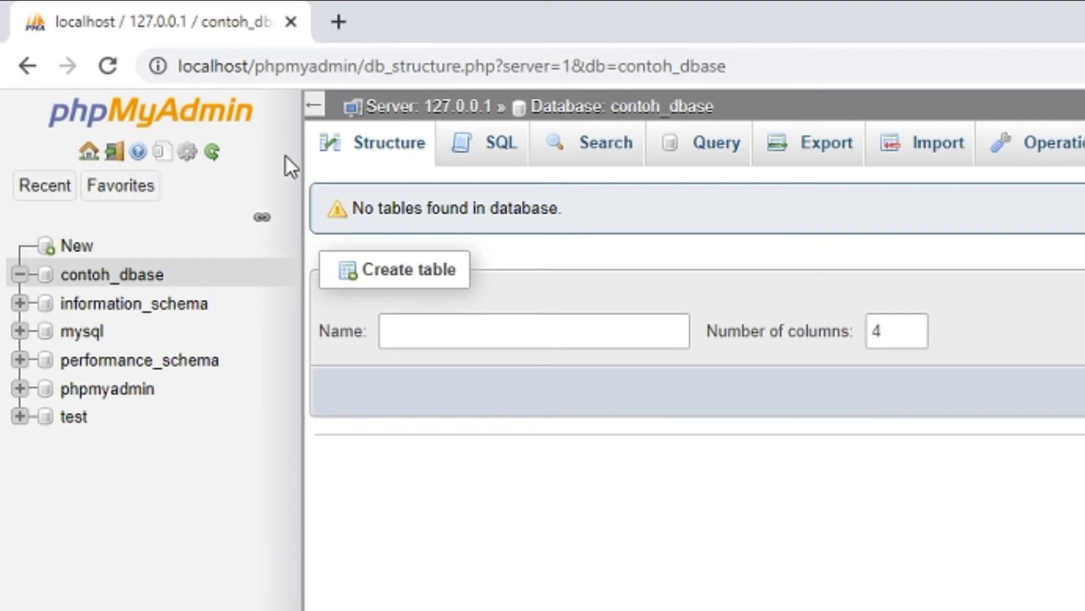
- Drop the contoh_dbase database from the server's database list
{"action": "left_click", "coordinate": [86, 153]}
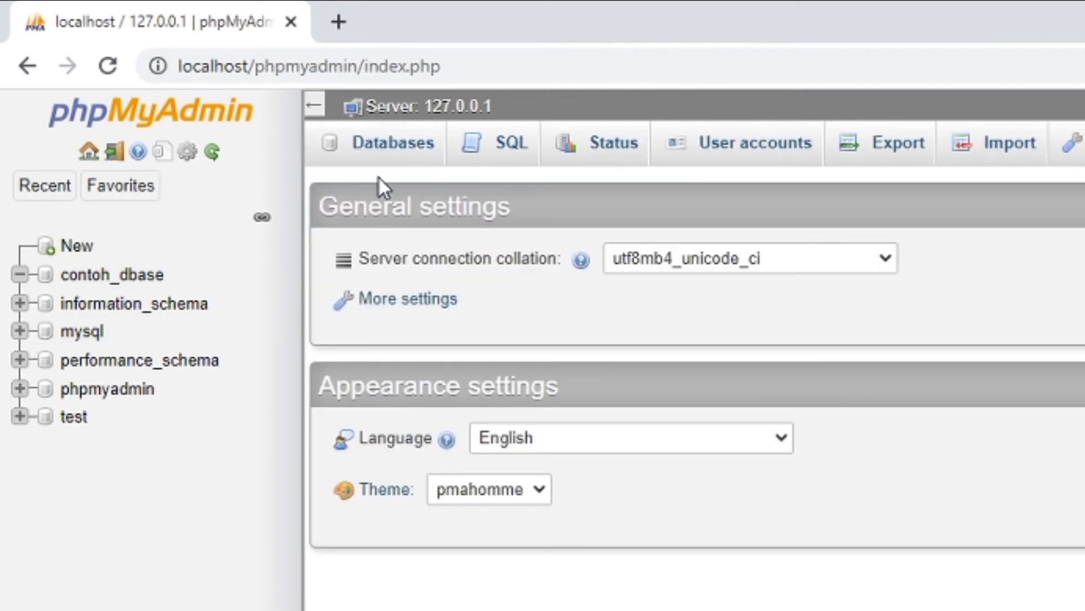
{"action": "left_click", "coordinate": [380, 152]}
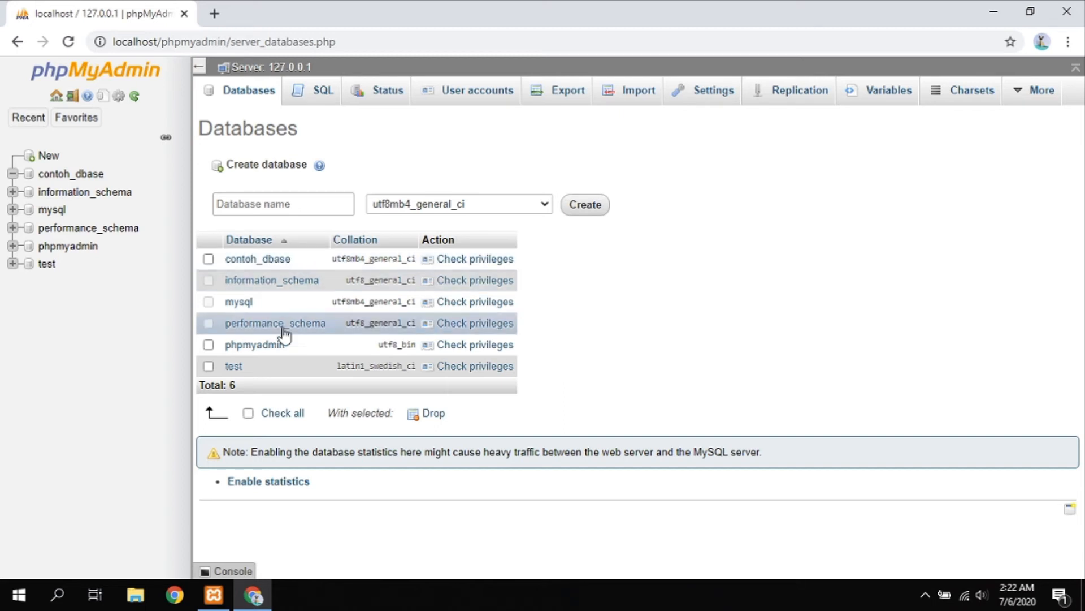
{"action": "left_click", "coordinate": [209, 259]}
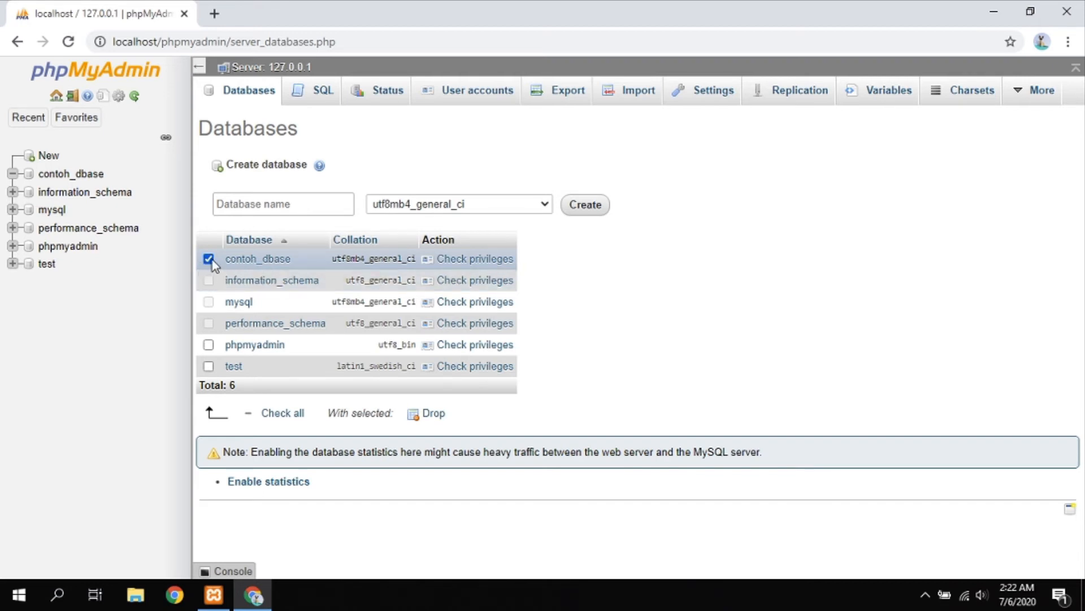
{"action": "left_click", "coordinate": [433, 414]}
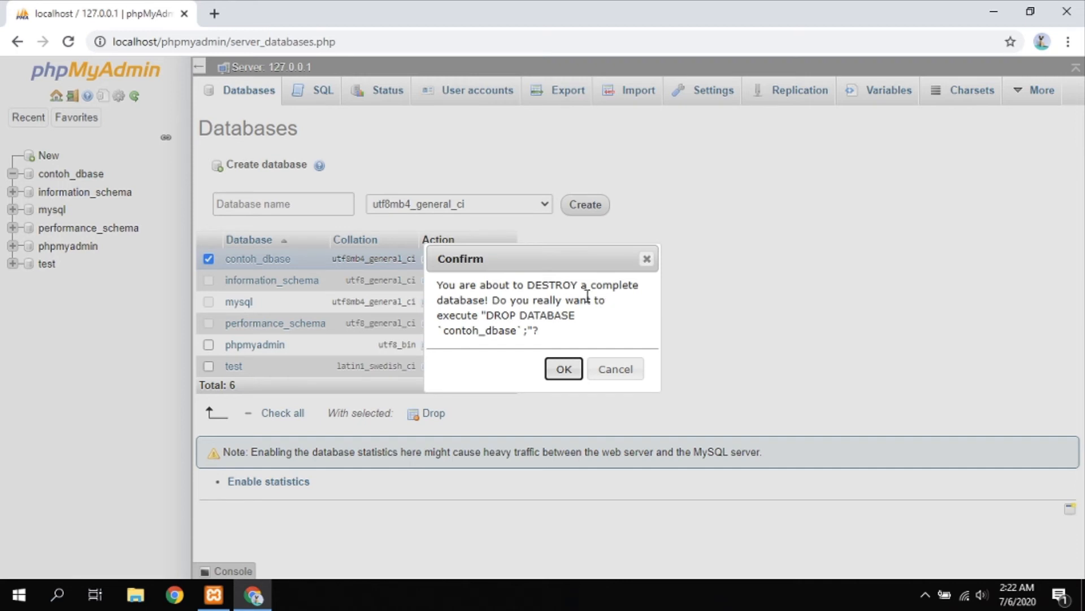
{"action": "left_click", "coordinate": [563, 372]}
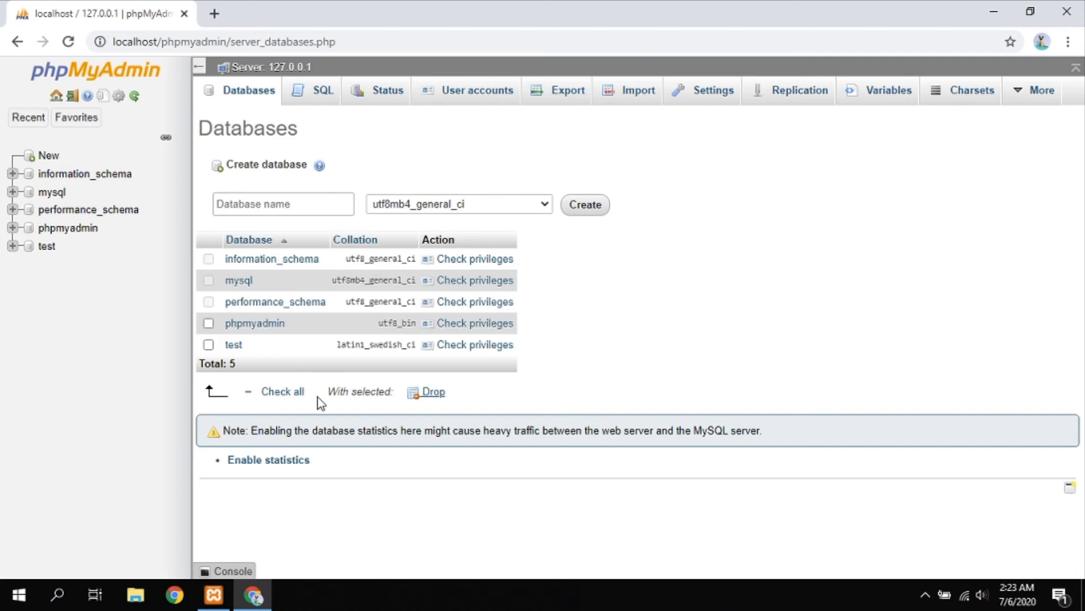
- Create a new database named dbase_akandihapus with the utf8mb4_general_ci collation
{"action": "left_click", "coordinate": [300, 204]}
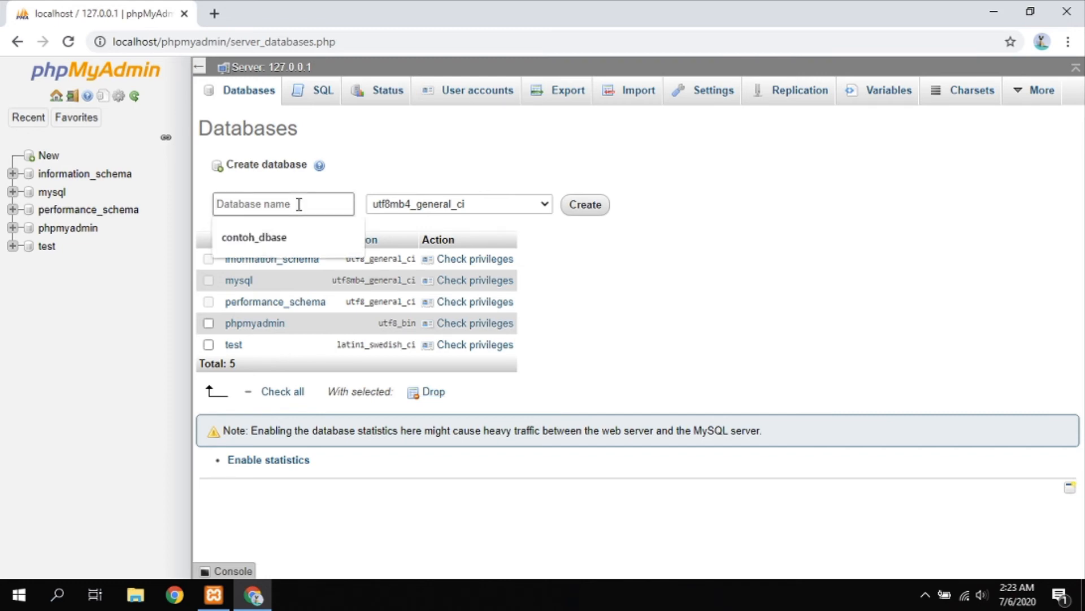
{"action": "type", "text": "dbase"}
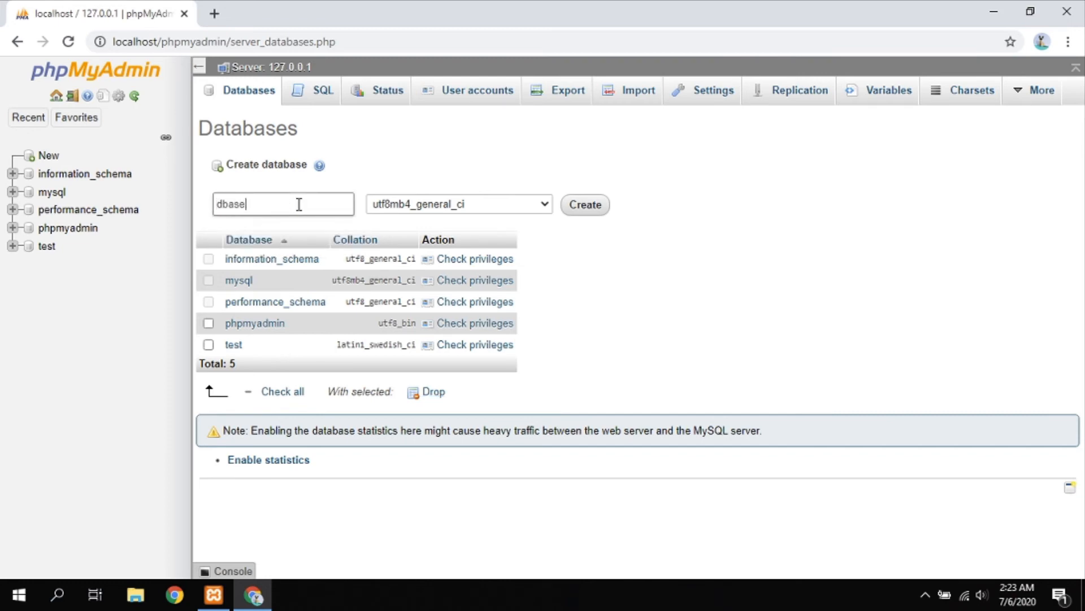
{"action": "type", "text": "_akandibhapus"}
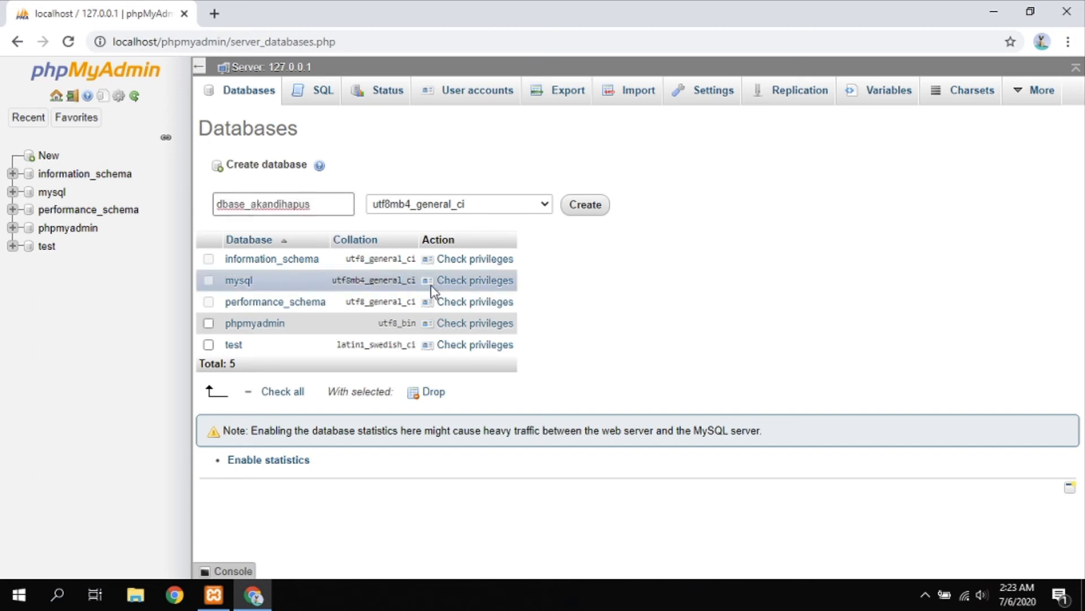
{"action": "left_click", "coordinate": [605, 210]}
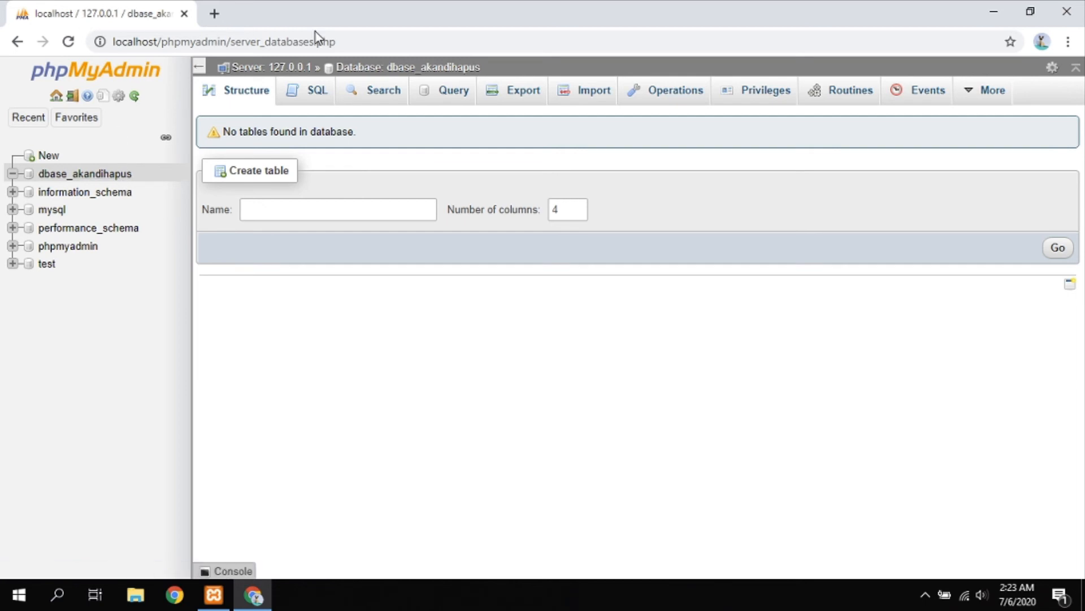
- Open the server's database list from the home page, and select and deselect dbase_akandihapus without dropping it
{"action": "left_click", "coordinate": [56, 97]}
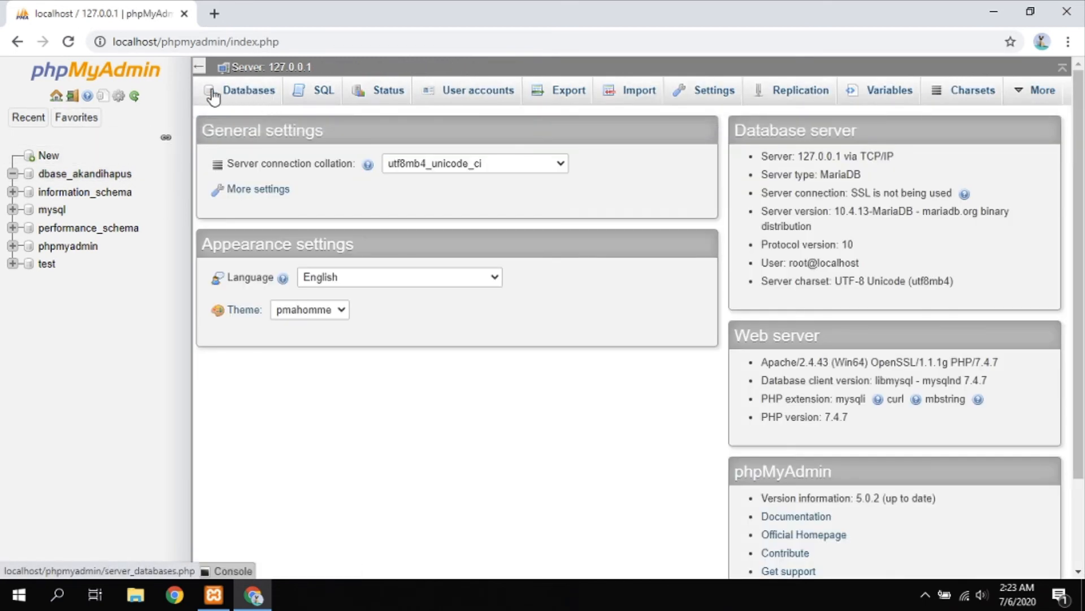
{"action": "left_click", "coordinate": [250, 94]}
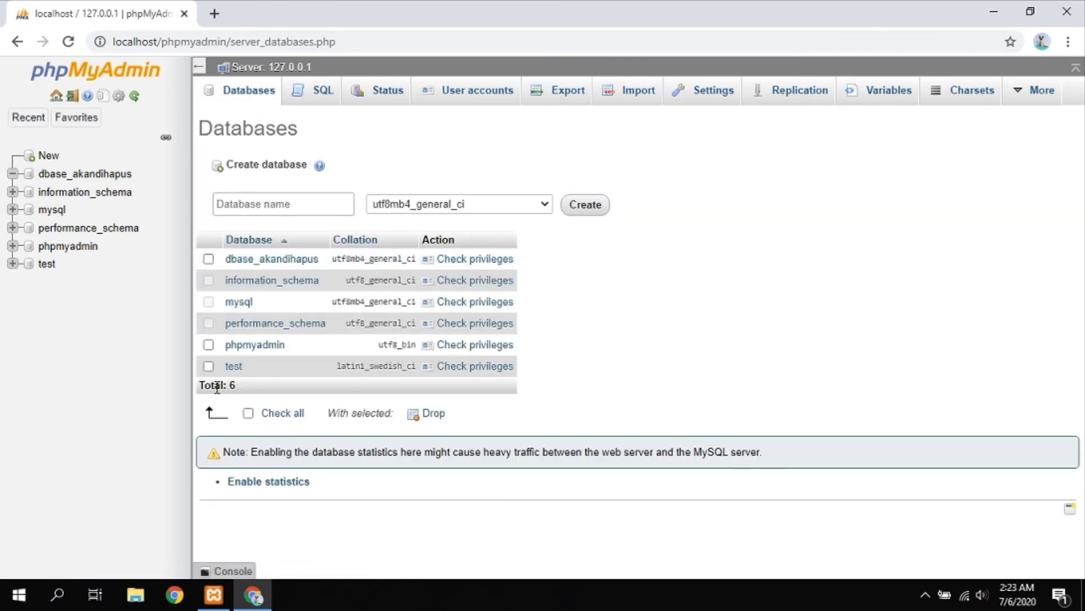
{"action": "left_click", "coordinate": [209, 259]}
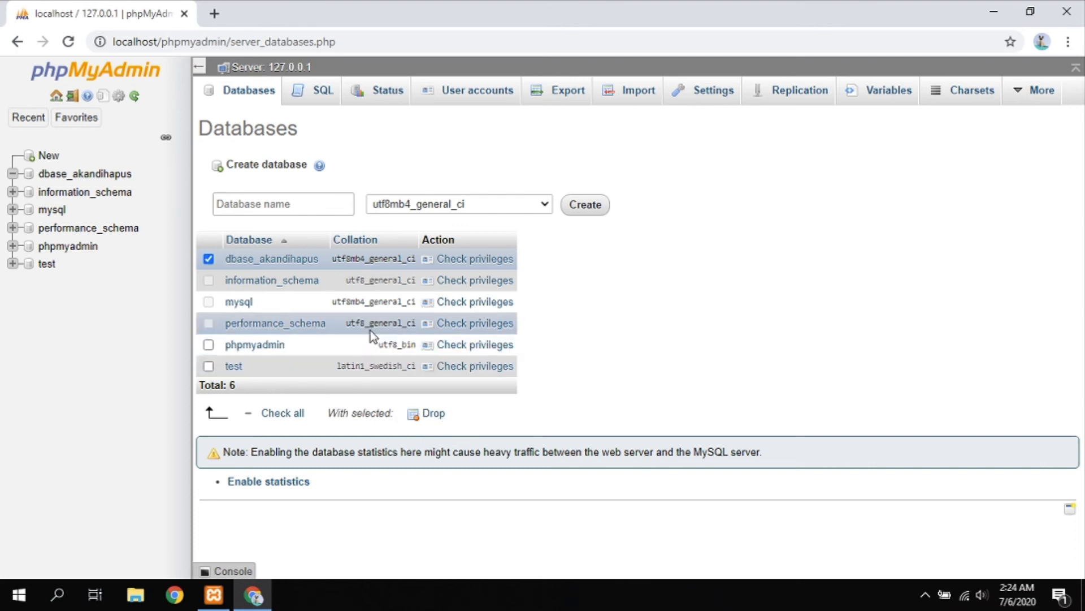
{"action": "left_click", "coordinate": [209, 260]}
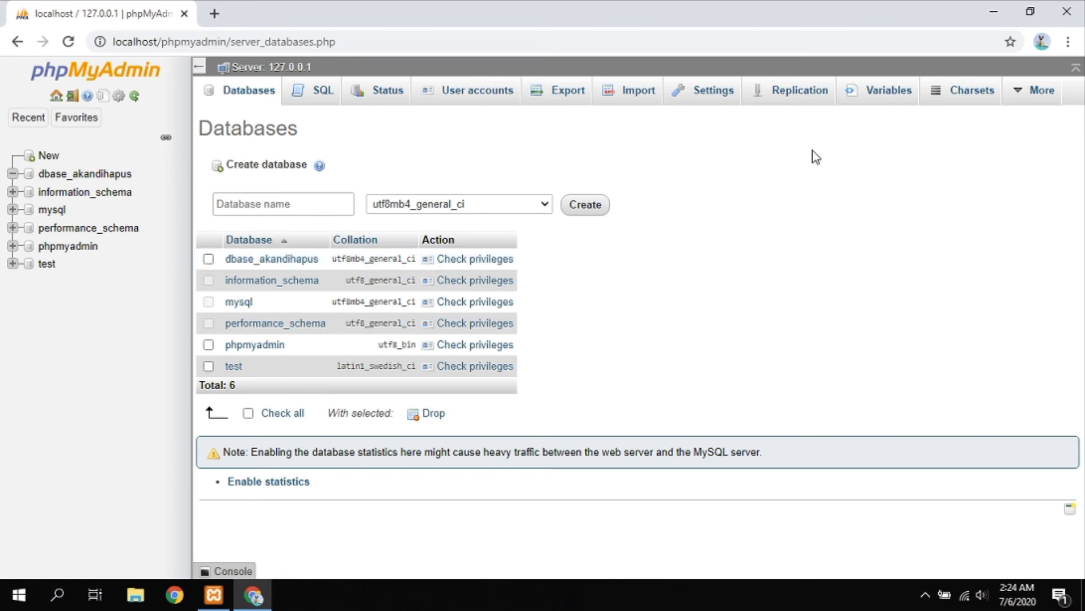
- Minimize the browser and open the folder C:\xampp\mysql\data in File Explorer
{"action": "left_click", "coordinate": [991, 20]}
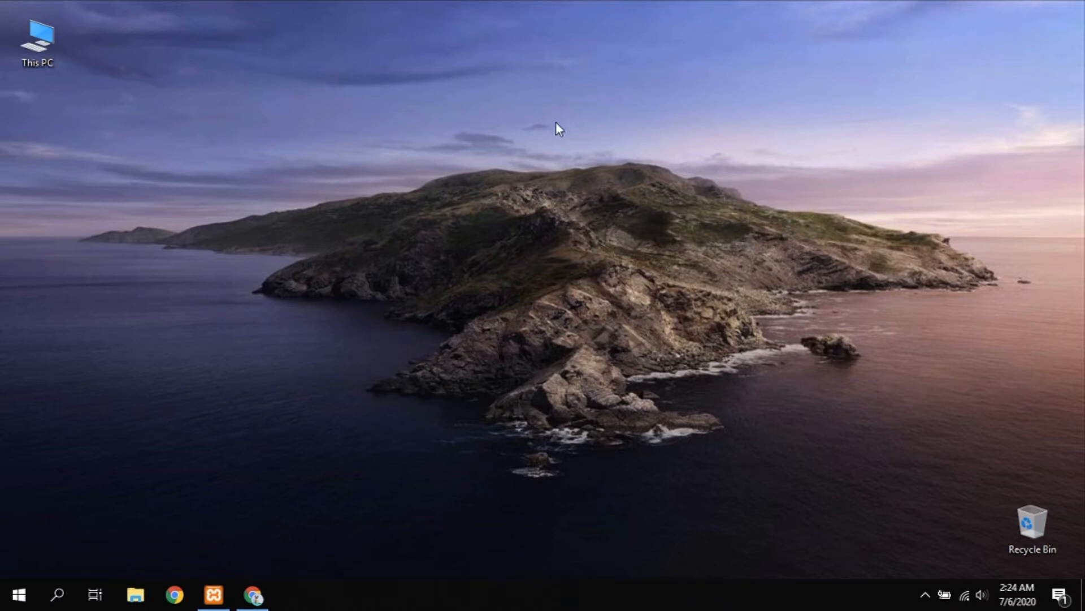
{"action": "double_click", "coordinate": [45, 51]}
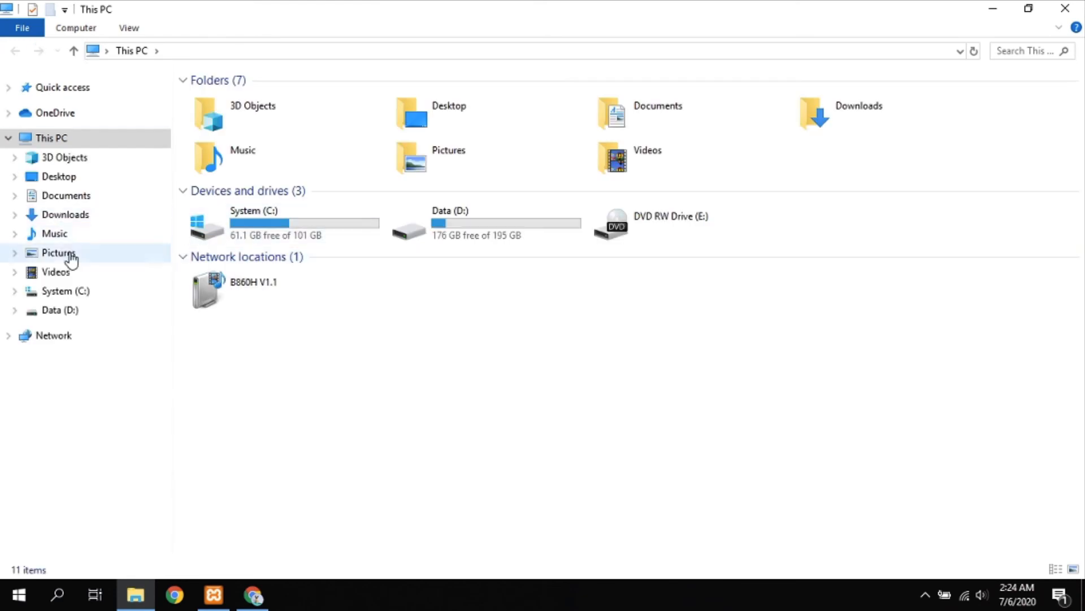
{"action": "left_click", "coordinate": [72, 291]}
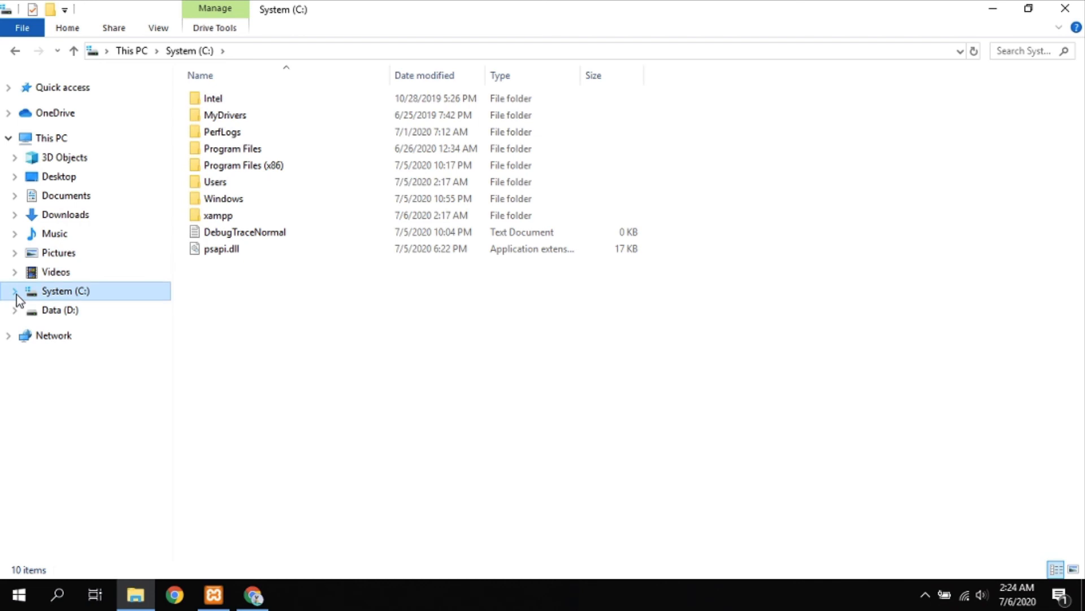
{"action": "double_click", "coordinate": [237, 221]}
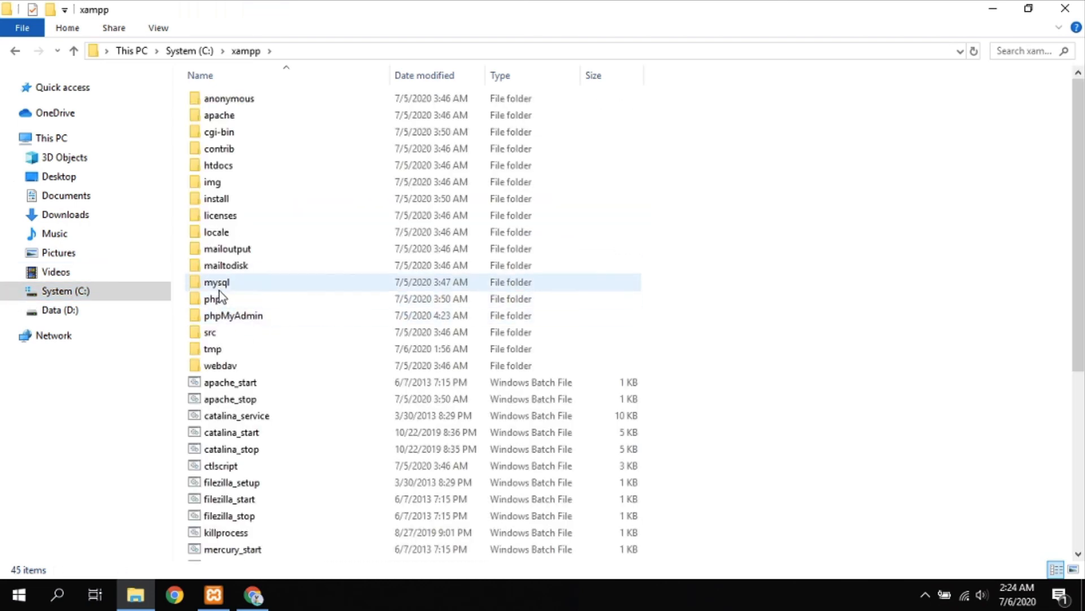
{"action": "double_click", "coordinate": [221, 285]}
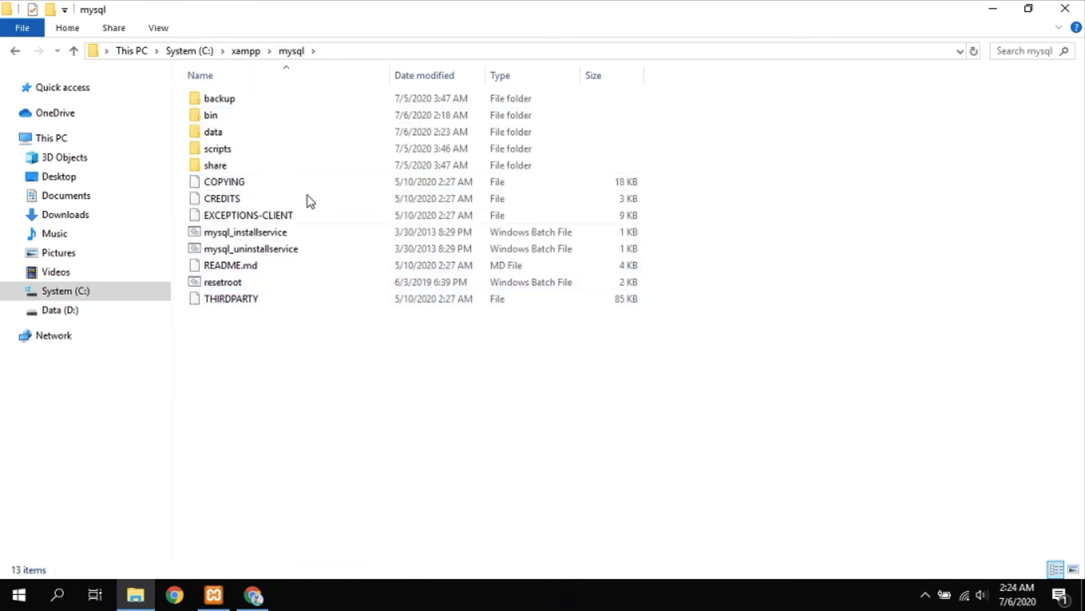
{"action": "double_click", "coordinate": [214, 136]}
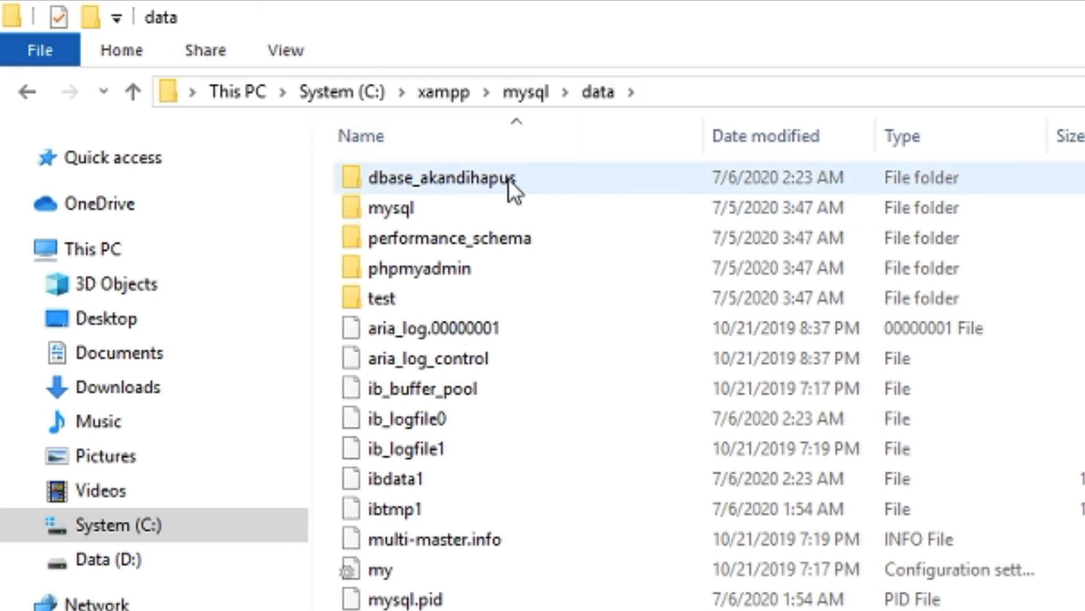
- Delete the dbase_akandihapus folder from the MySQL data folder
{"action": "mouse_move", "coordinate": [523, 179]}
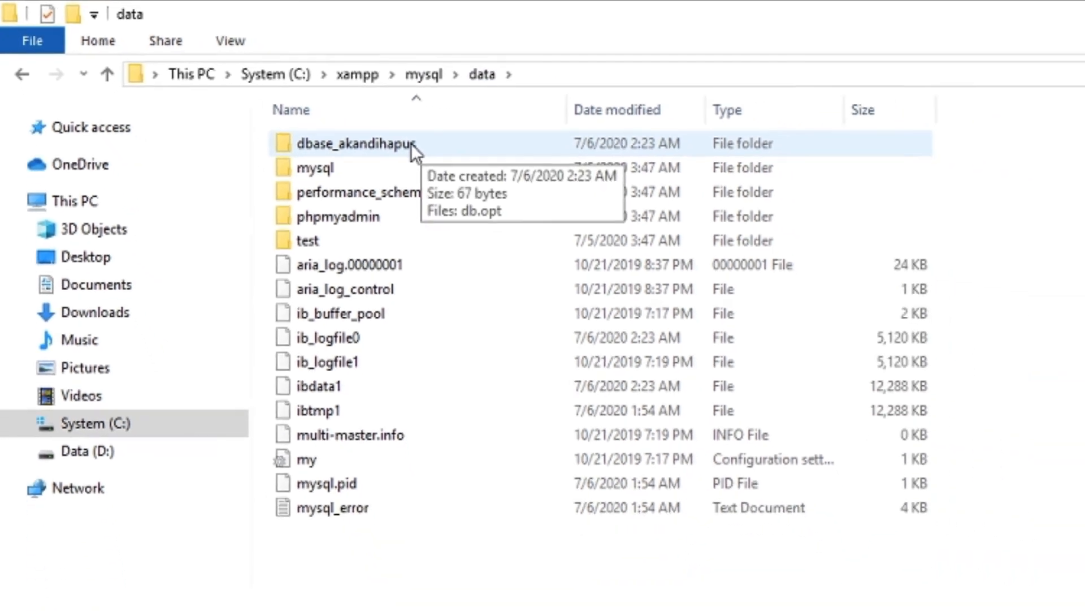
{"action": "right_click", "coordinate": [282, 99]}
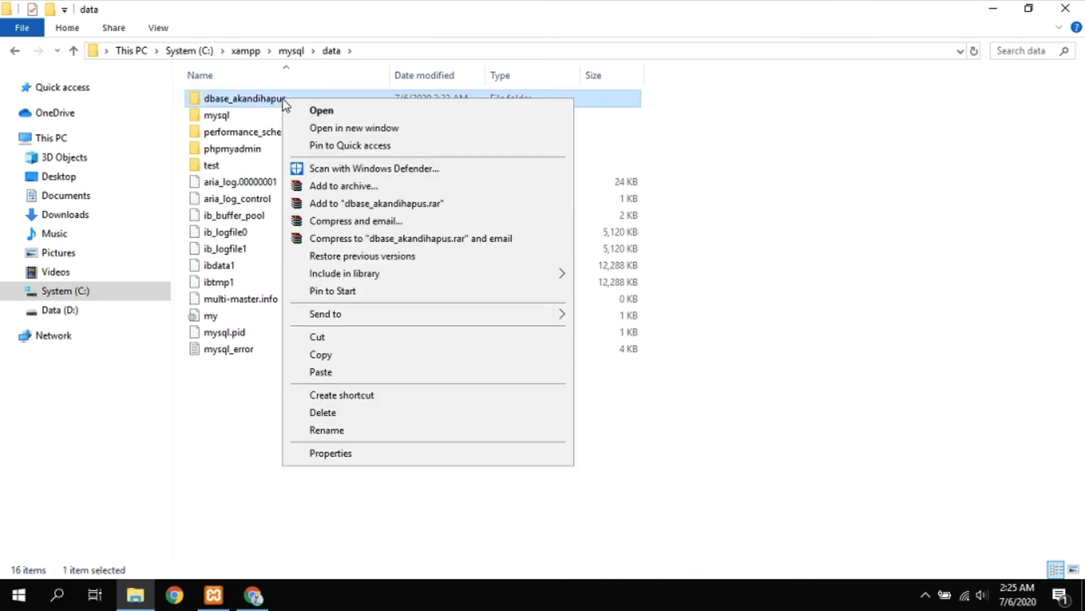
{"action": "left_click", "coordinate": [348, 407]}
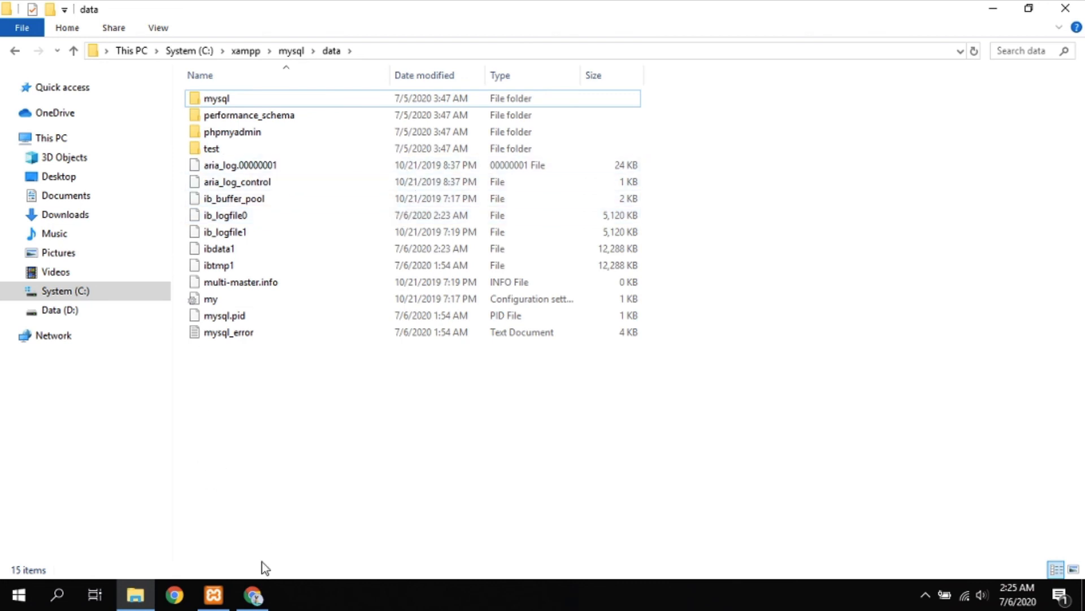
- Switch to Chrome, reload phpMyAdmin's database list to check for dbase_akandihapus, and return to the data folder in File Explorer
{"action": "left_click", "coordinate": [253, 594]}
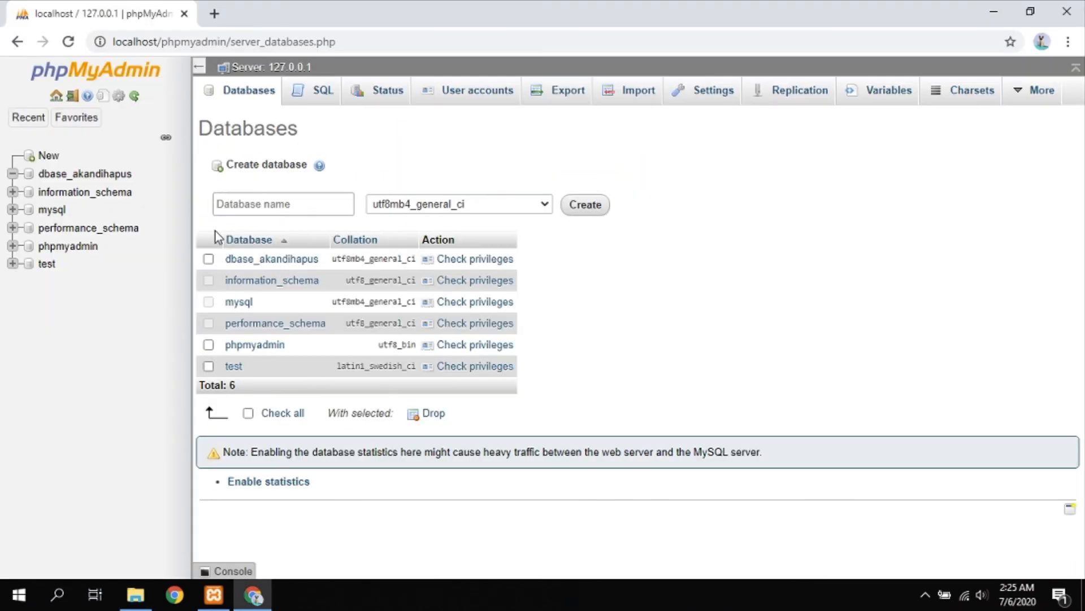
{"action": "left_click", "coordinate": [66, 42]}
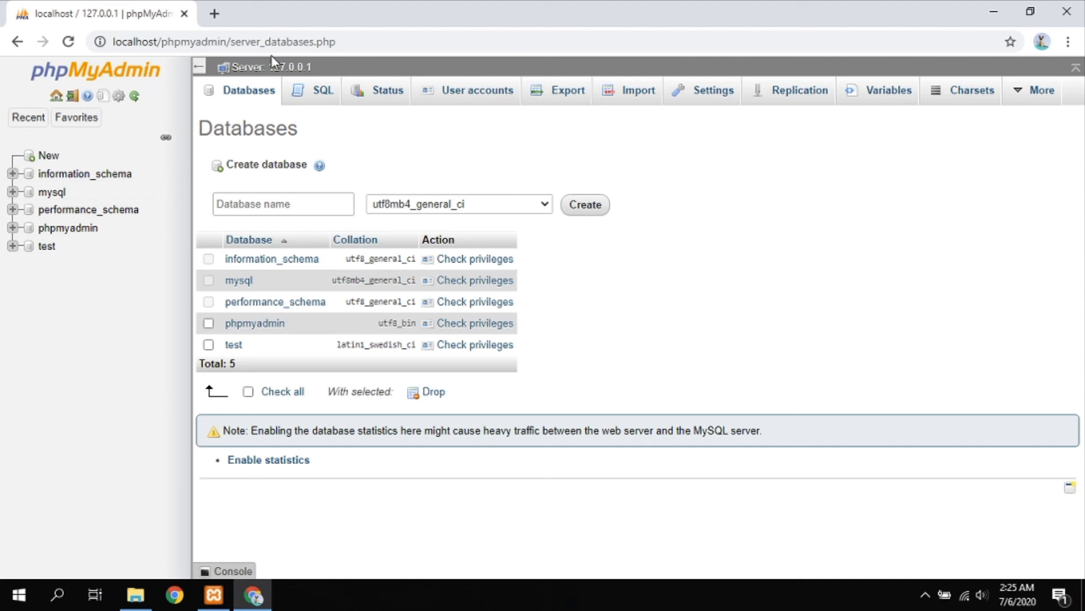
{"action": "left_click", "coordinate": [145, 594]}
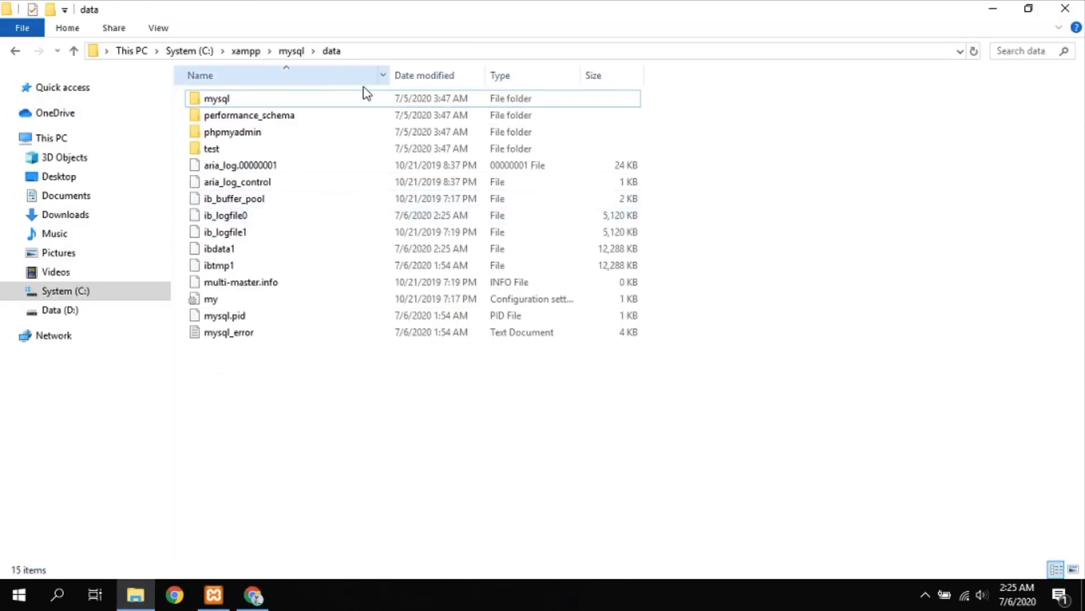